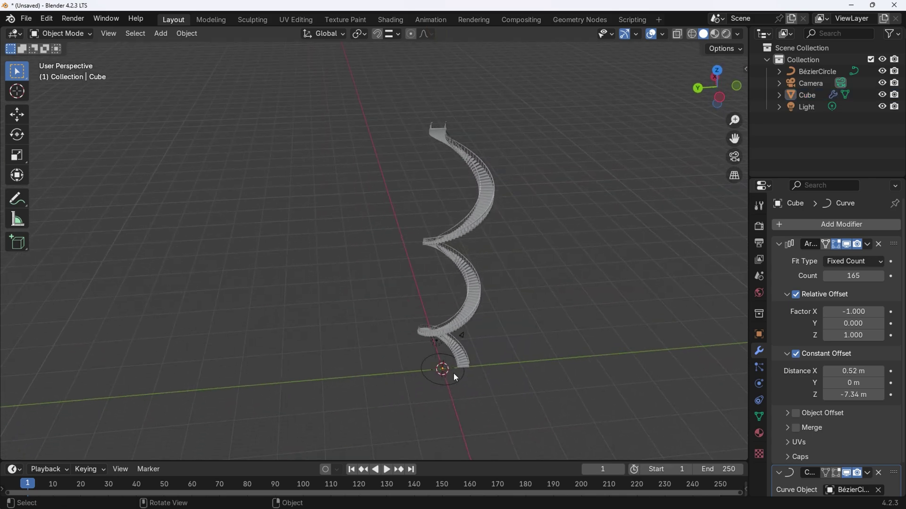
- Shrink the Bézier circle at the base of the finished spiral staircase, and render the staircase from the camera
click(452, 386)
key(s)
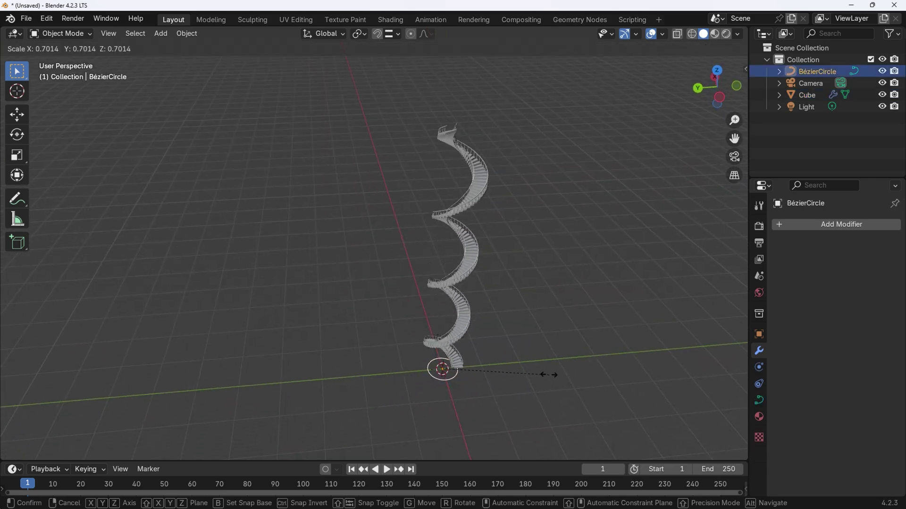
click(469, 384)
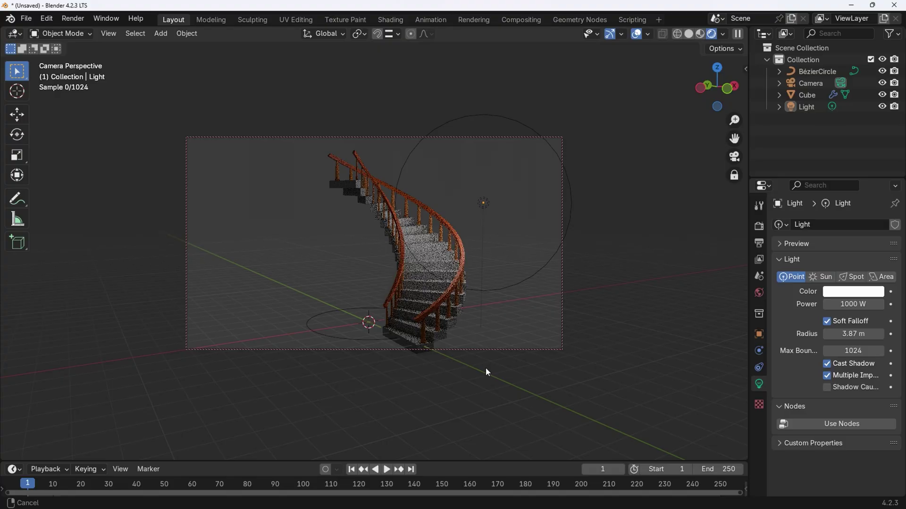
key(F12)
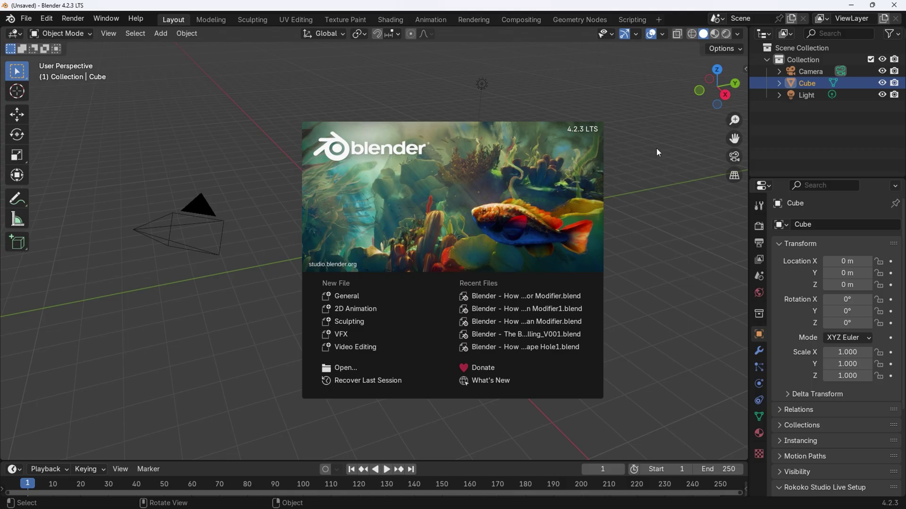
- Flatten the default cube along Z to a scale of about 0.19
click(657, 214)
middle_drag(496, 221, 612, 283)
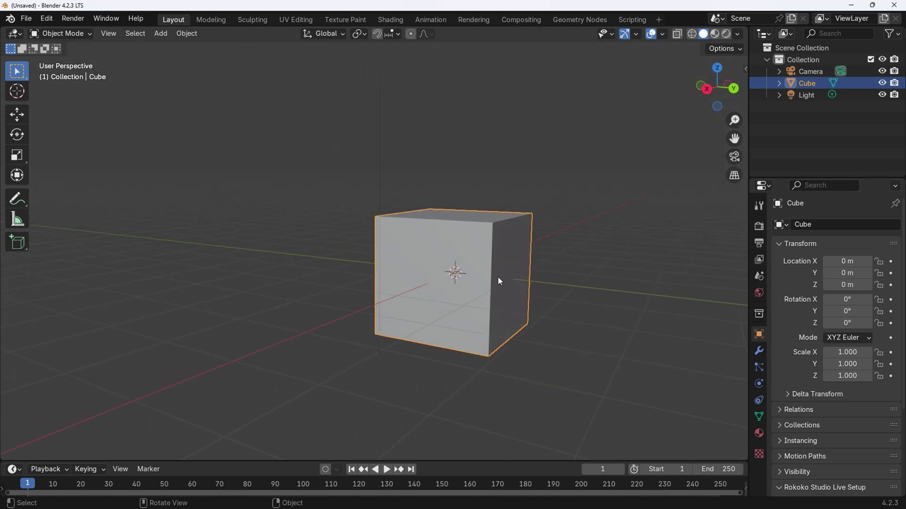
key(s)
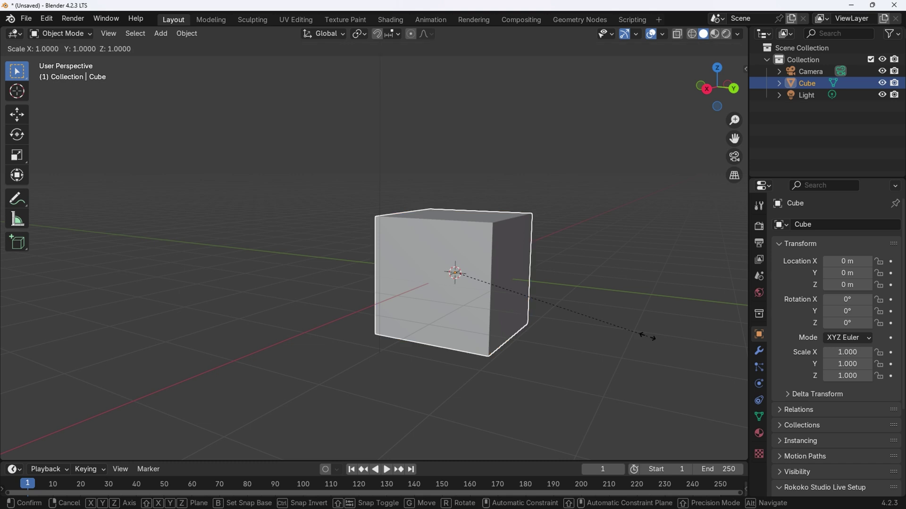
key(z)
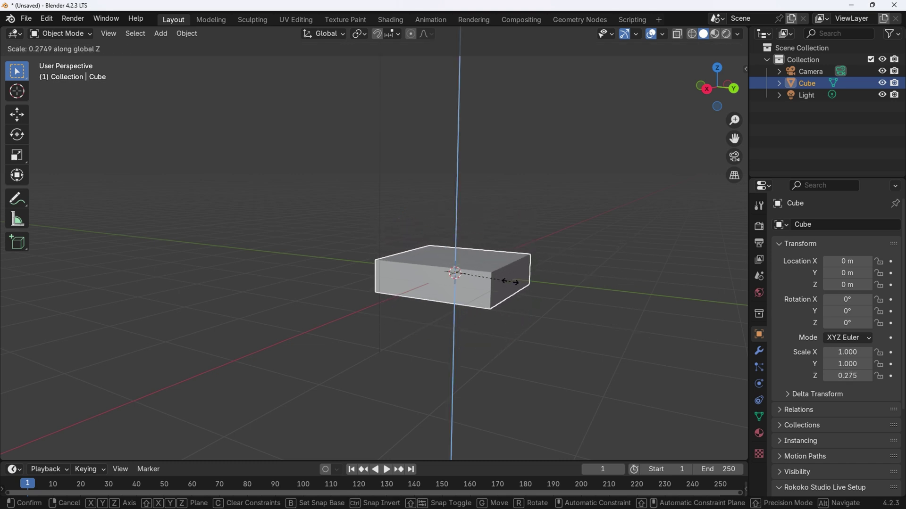
click(492, 283)
- Narrow the flattened cube along X to a scale of about 0.26
middle_drag(638, 245, 600, 261)
key(s)
key(x)
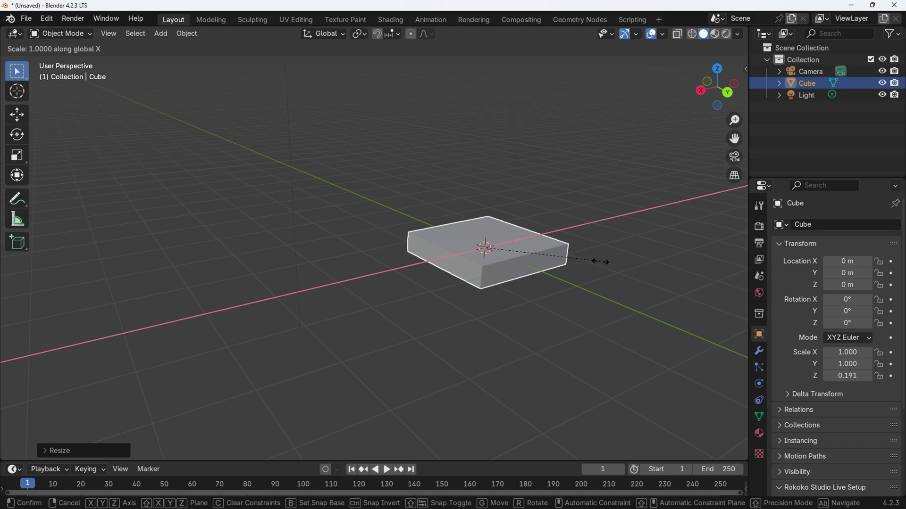
click(515, 269)
- With snapping on, move the block along Z to 0.2 m, and lengthen it along Y to a scale of about 1.52
middle_drag(583, 305, 613, 263)
scroll(453, 256, up, 5)
scroll(561, 262, down, 3)
middle_drag(539, 265, 612, 258)
shift+middle_drag(467, 251, 555, 290)
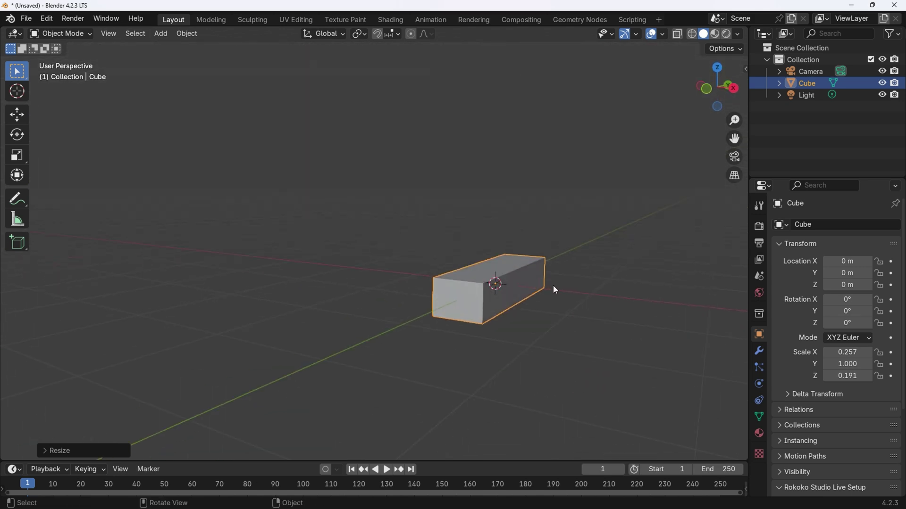
click(400, 35)
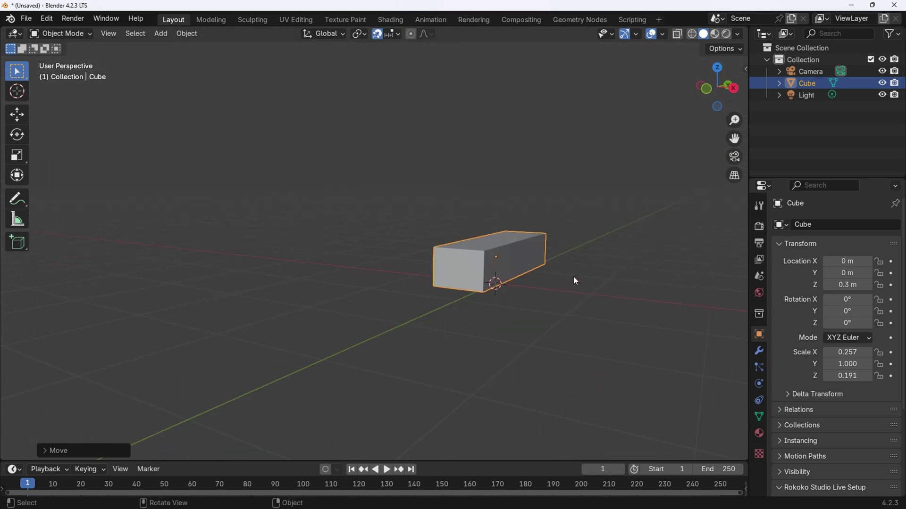
key(KP_1)
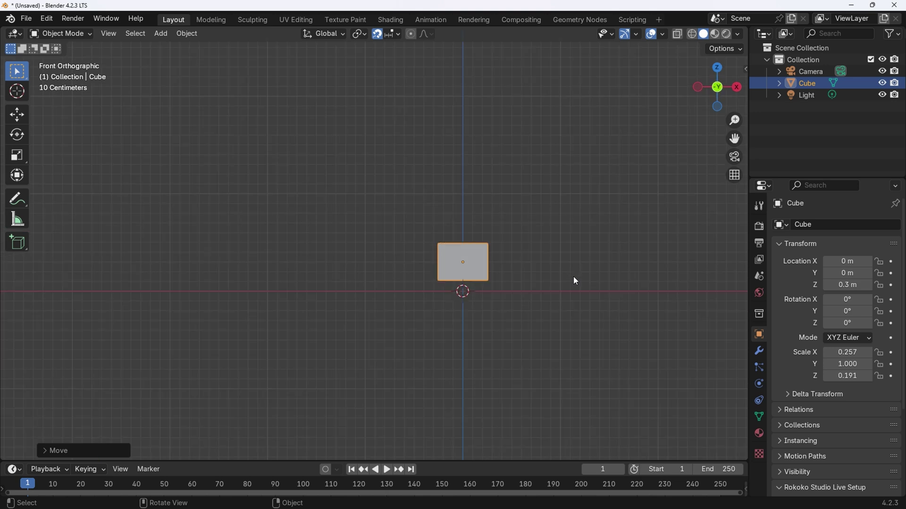
key(g)
key(z)
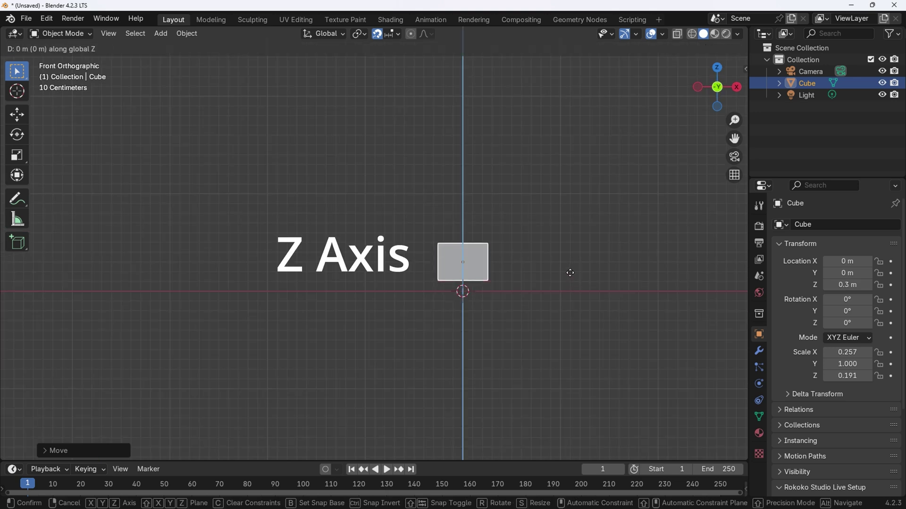
click(562, 289)
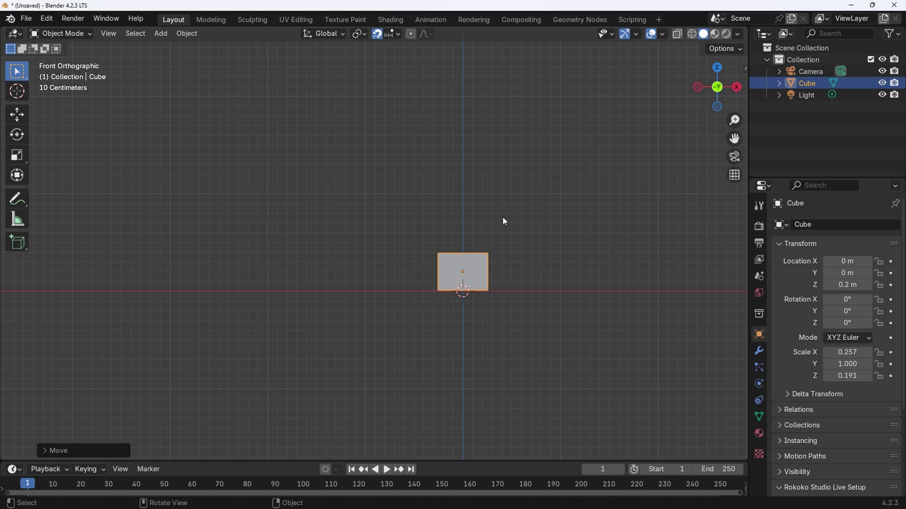
middle_drag(503, 221, 441, 226)
scroll(529, 255, up, 5)
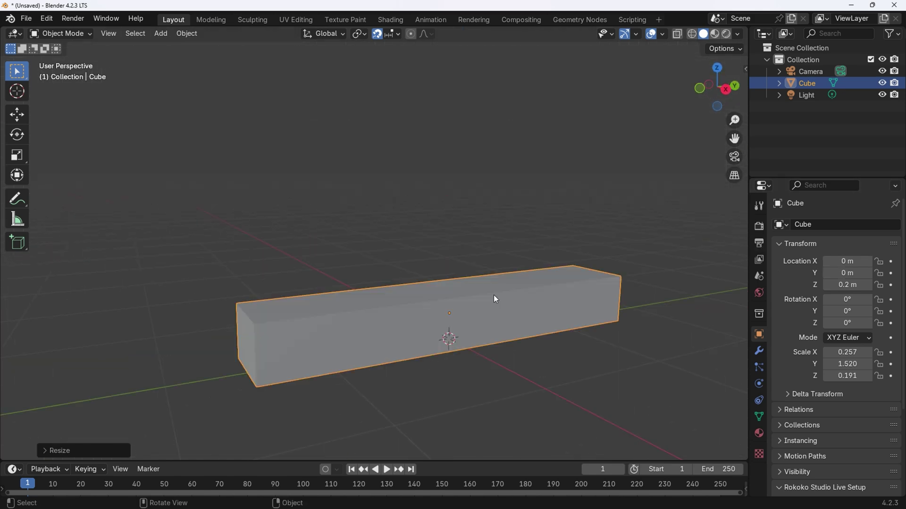
- Add a cylinder mesh with 64 vertices and scale it down uniformly to about 0.085
key(shift+a)
mouse_move(494, 296)
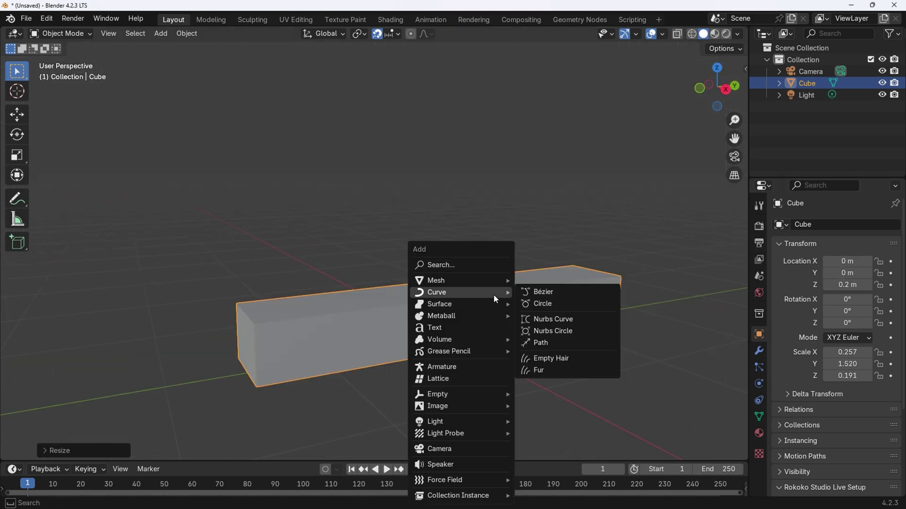
mouse_move(463, 280)
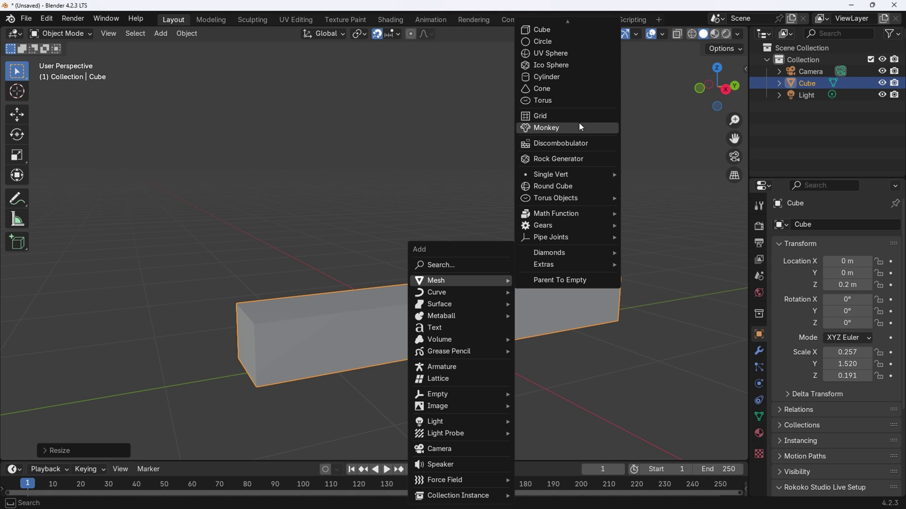
click(542, 76)
click(66, 450)
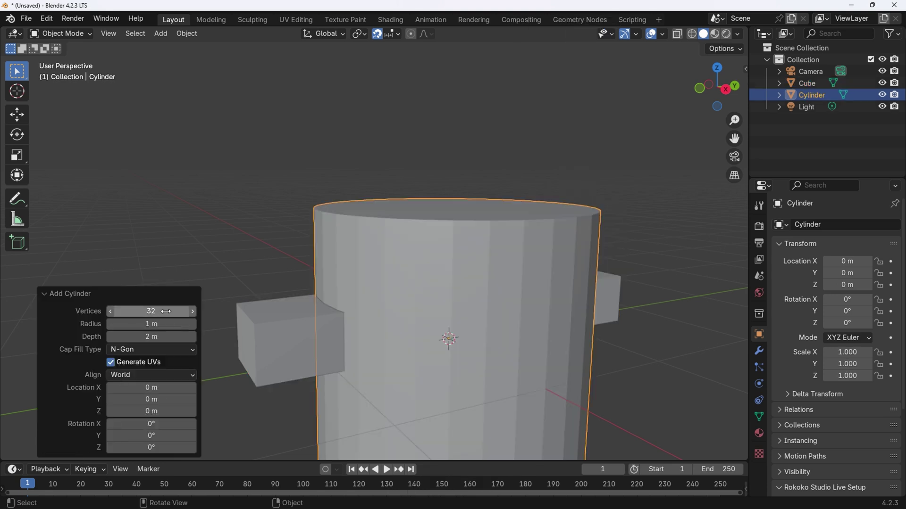
drag(166, 311, 168, 312)
click(166, 313)
text(64)
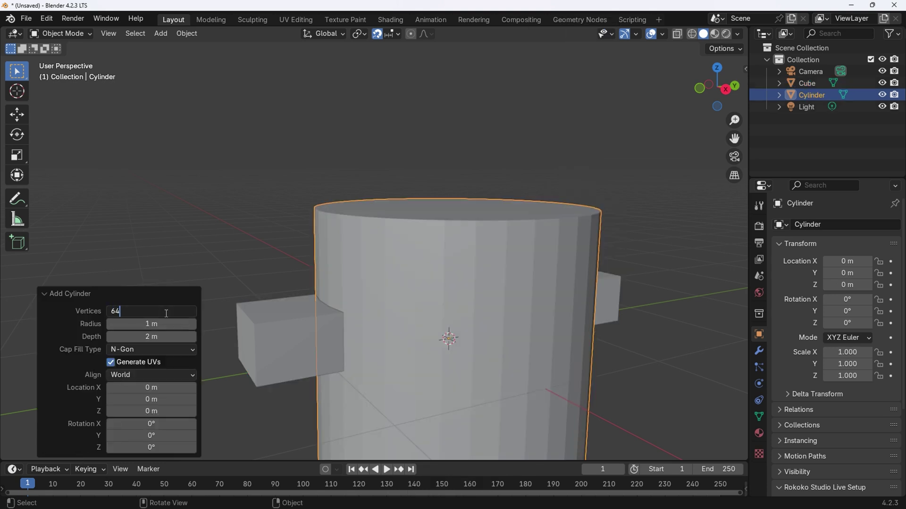
key(Return)
key(s)
click(464, 343)
- Turn snapping off and move the cylinder above the block's end, to about Z 0.507 m and Y -1.354 m
key(g)
key(z)
right_click(542, 363)
click(377, 34)
key(g)
key(z)
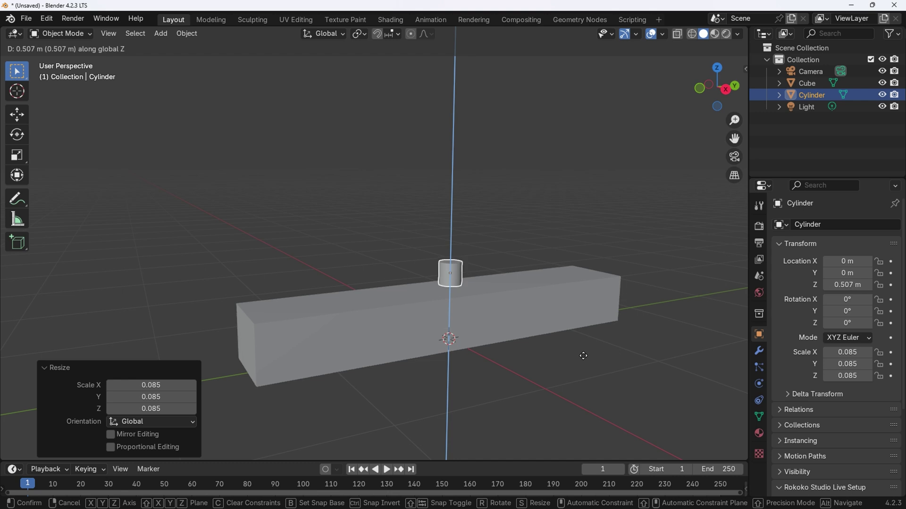
click(583, 356)
key(g)
key(y)
click(369, 336)
- Turn on snapping to Vertex and lower the cylinder along Z onto the block's top face, at about 0.477 m
shift+middle_drag(371, 344, 493, 328)
scroll(493, 329, up, 4)
middle_drag(493, 329, 499, 330)
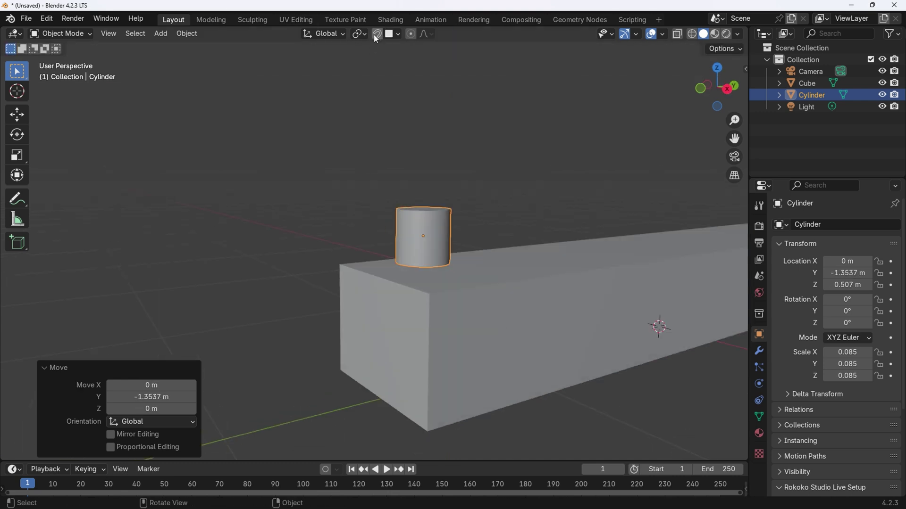
click(390, 33)
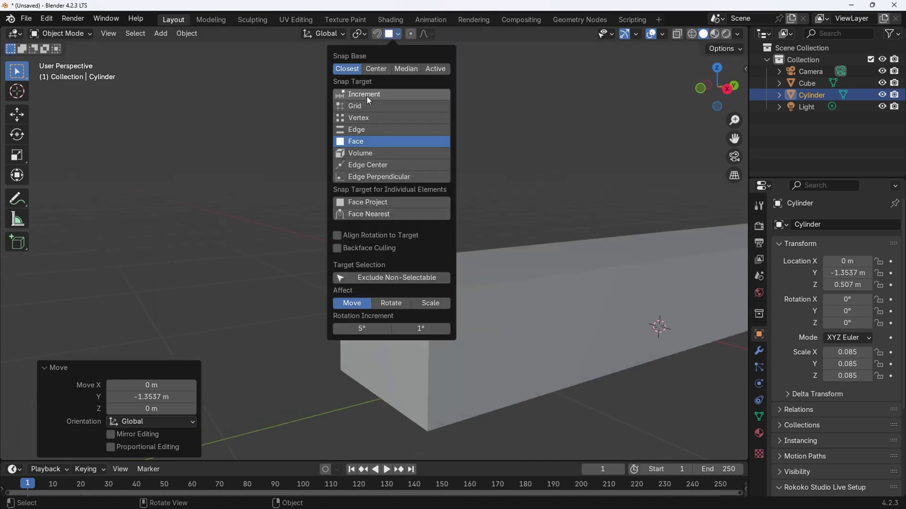
click(367, 113)
key(shift+Tab)
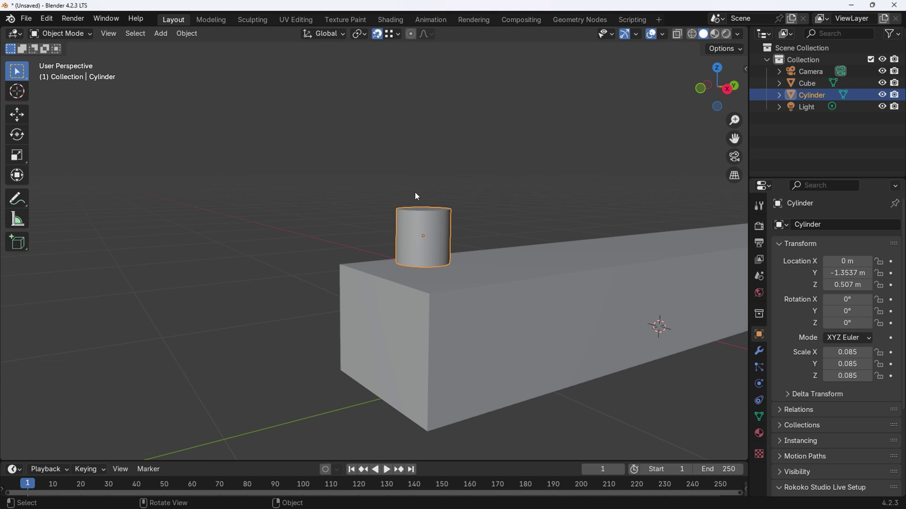
key(g)
key(z)
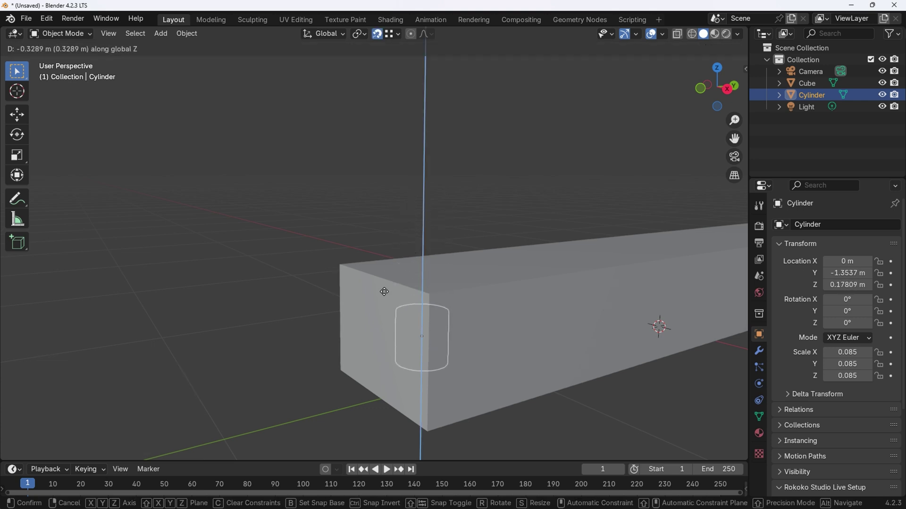
click(431, 296)
- Raise the cylinder's top face along Z in Edit Mode to stretch the cylinder into a tall post
middle_drag(432, 300, 509, 293)
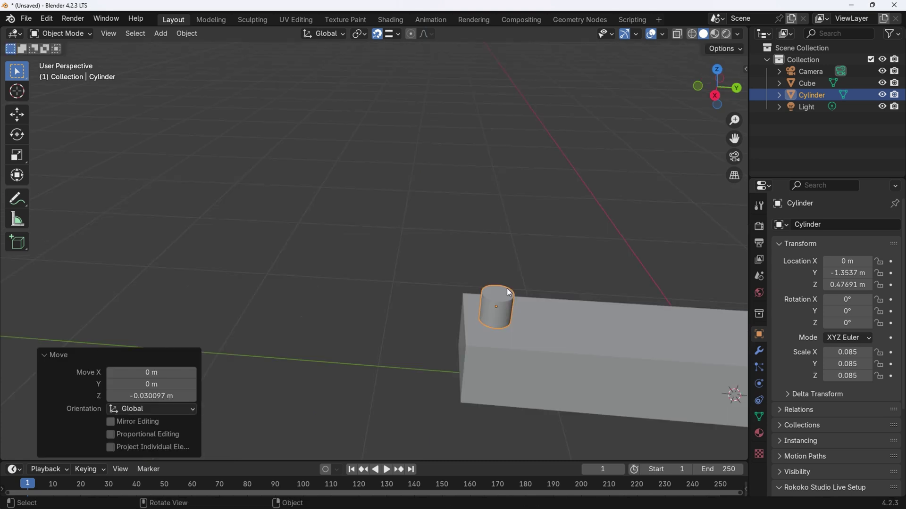
key(Tab)
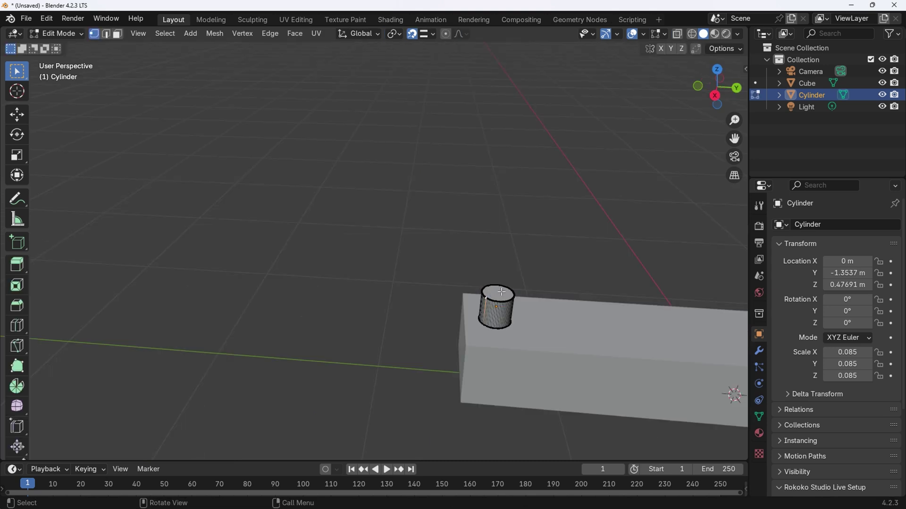
key(3)
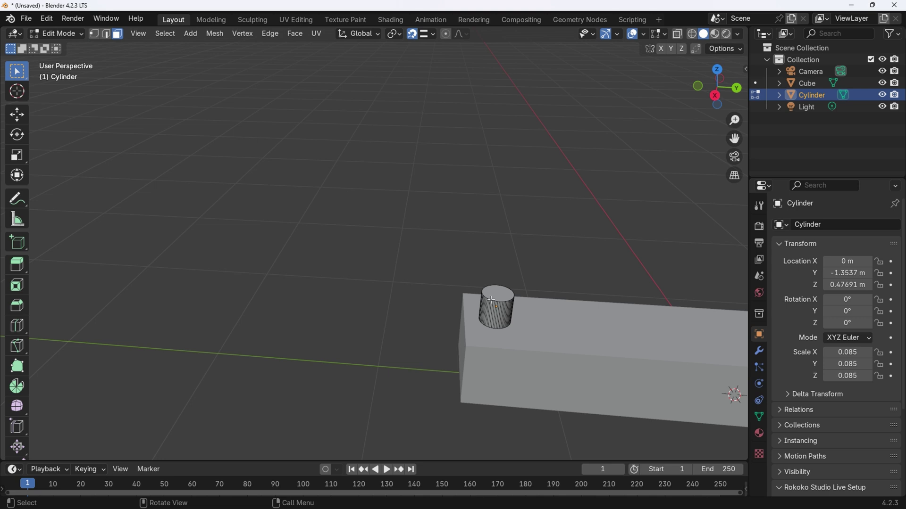
click(495, 293)
key(g)
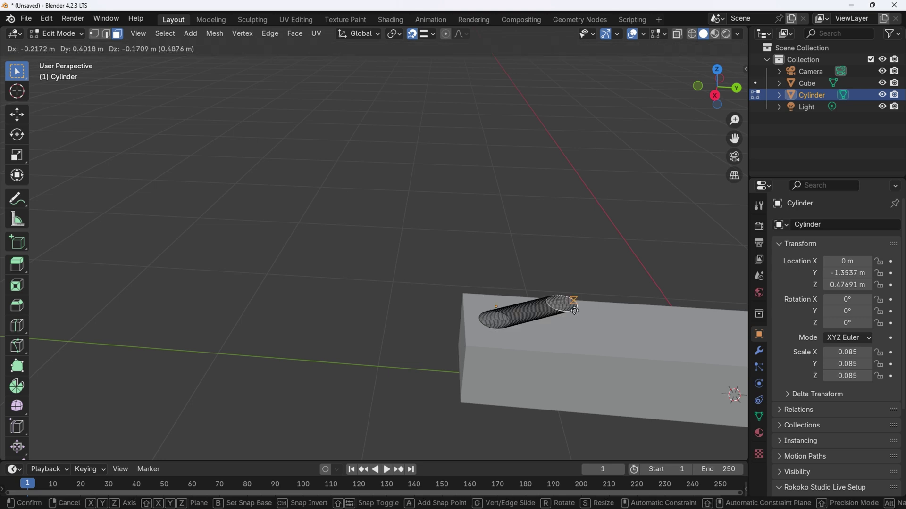
key(z)
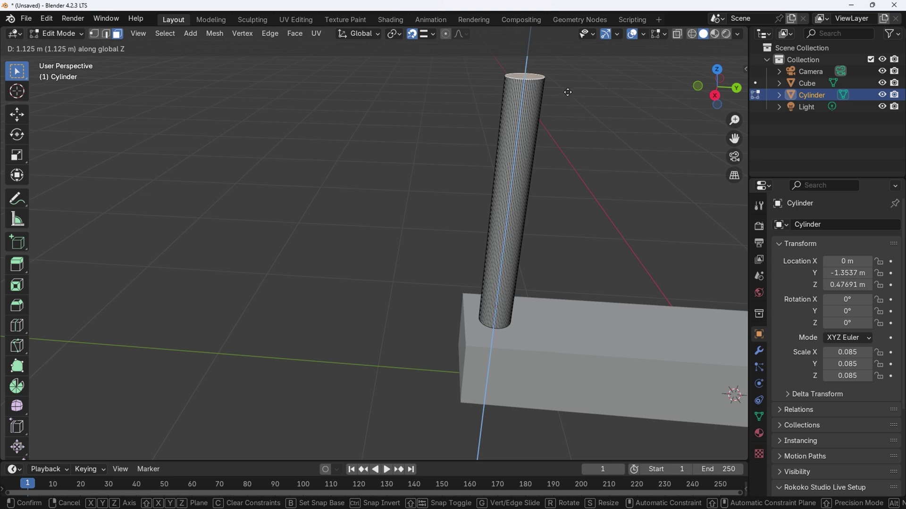
click(570, 126)
key(Tab)
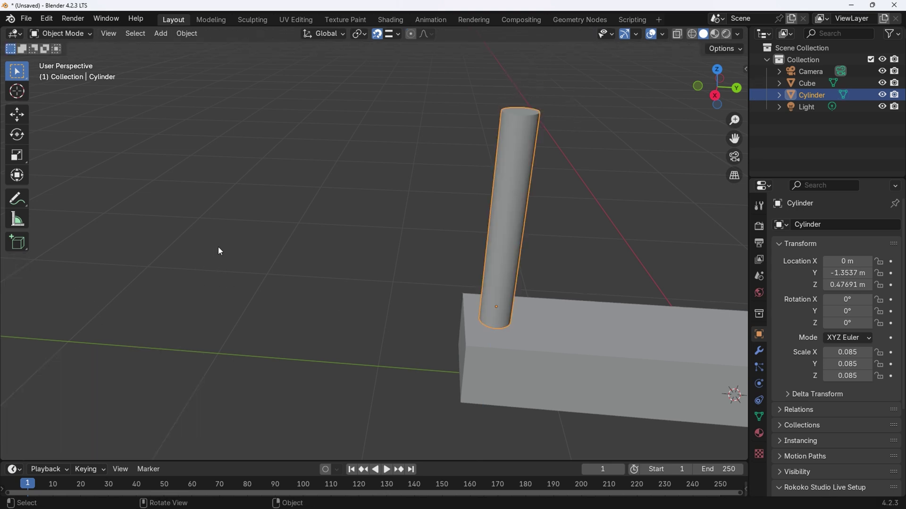
- Add three evenly spaced horizontal loop cuts around the post
middle_drag(220, 252, 474, 271)
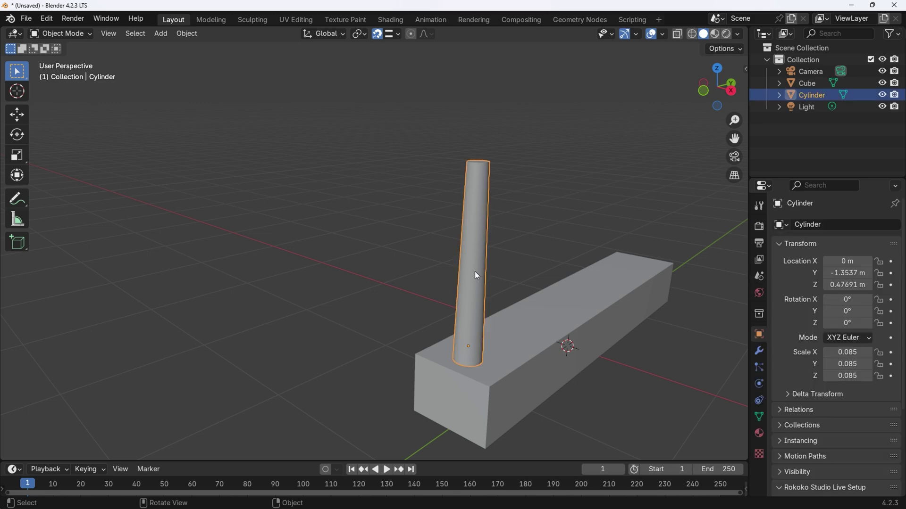
key(Tab)
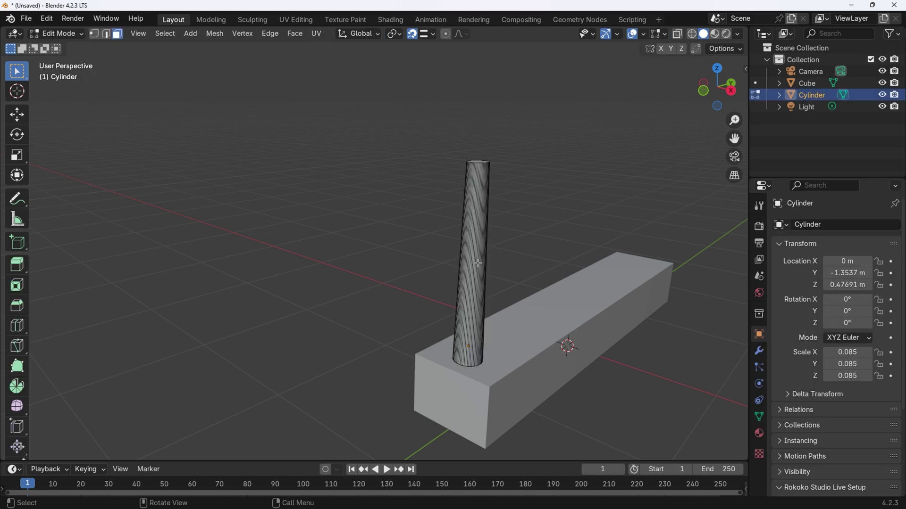
key(ctrl+r)
scroll(479, 250, up, 2)
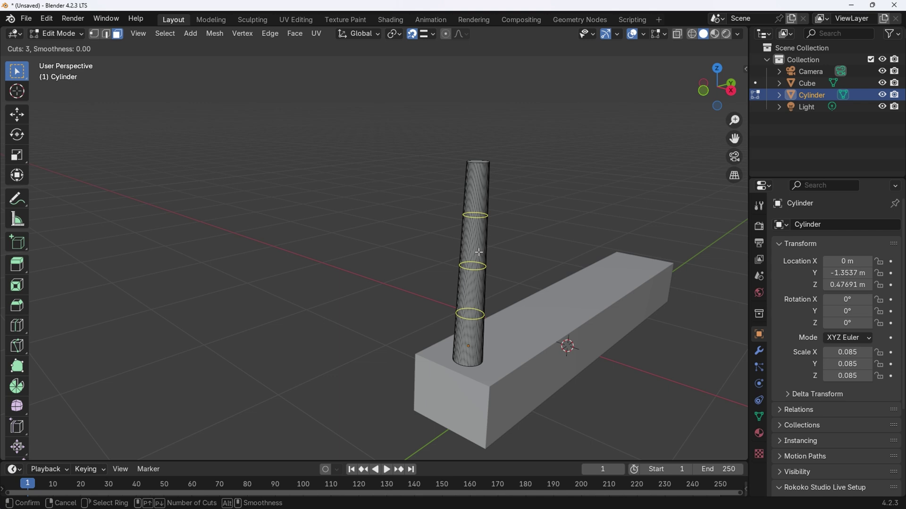
click(479, 252)
right_click(479, 252)
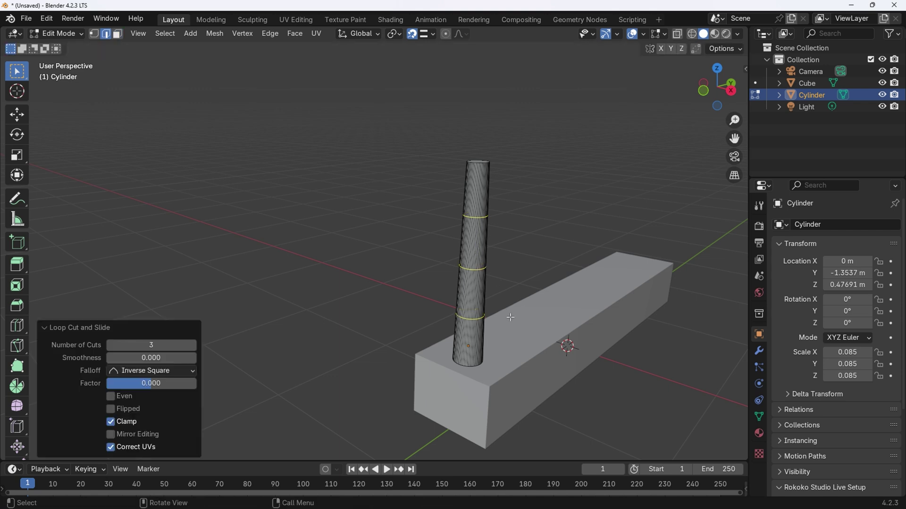
- Select the uppermost edge loop around the post and scale it down to about 0.713
click(481, 216)
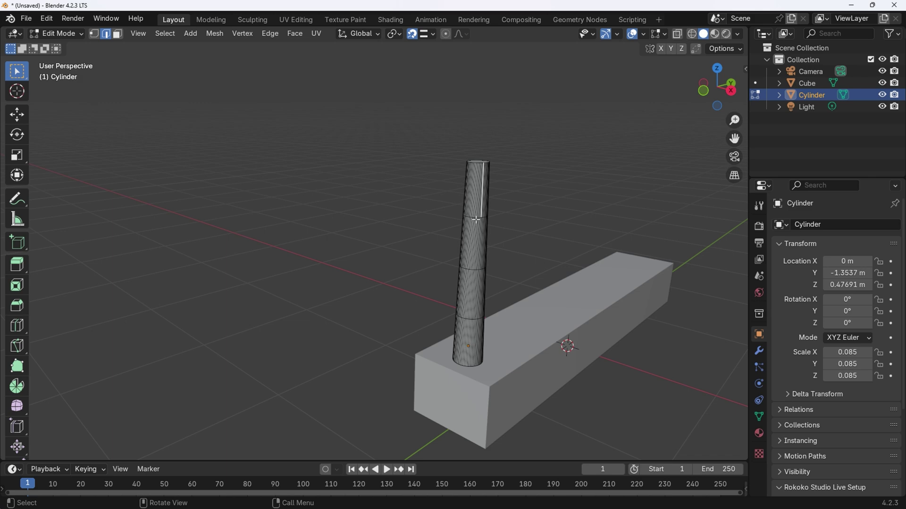
click(476, 219)
click(479, 217)
scroll(478, 217, up, 7)
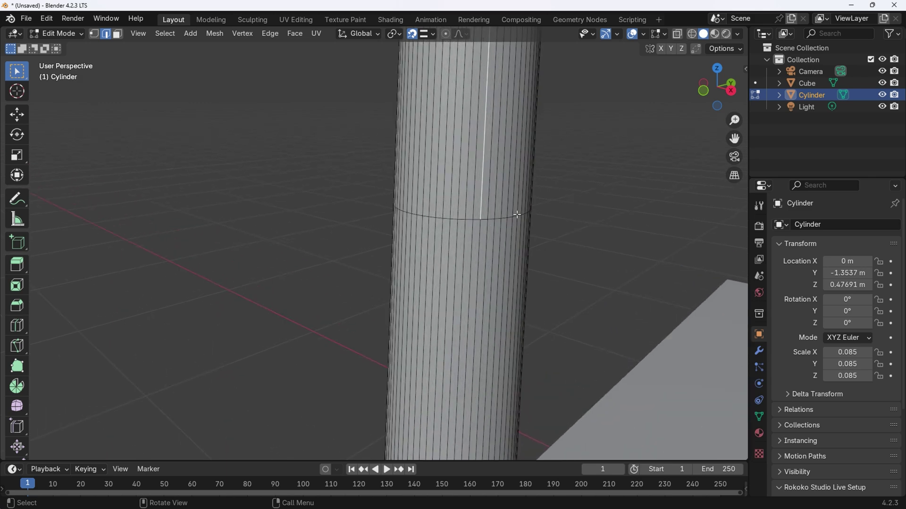
click(517, 215)
alt+click(515, 216)
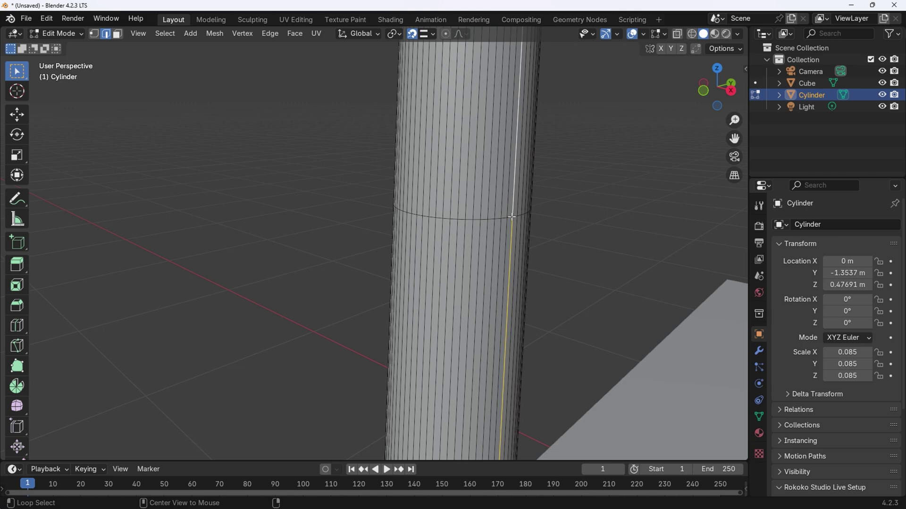
alt+click(511, 218)
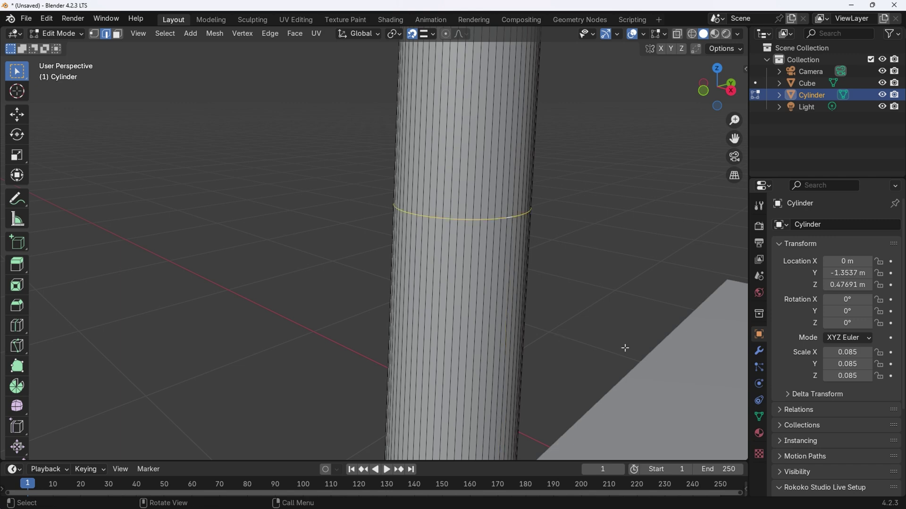
key(s)
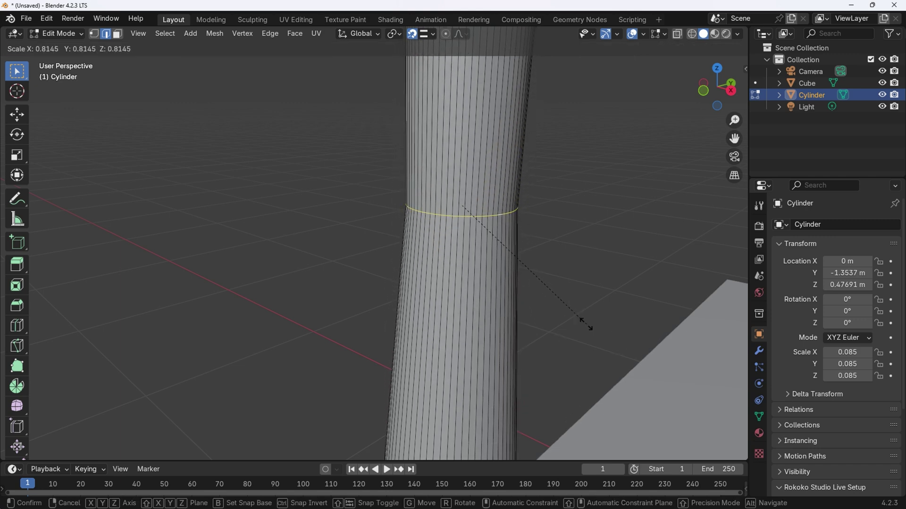
click(568, 317)
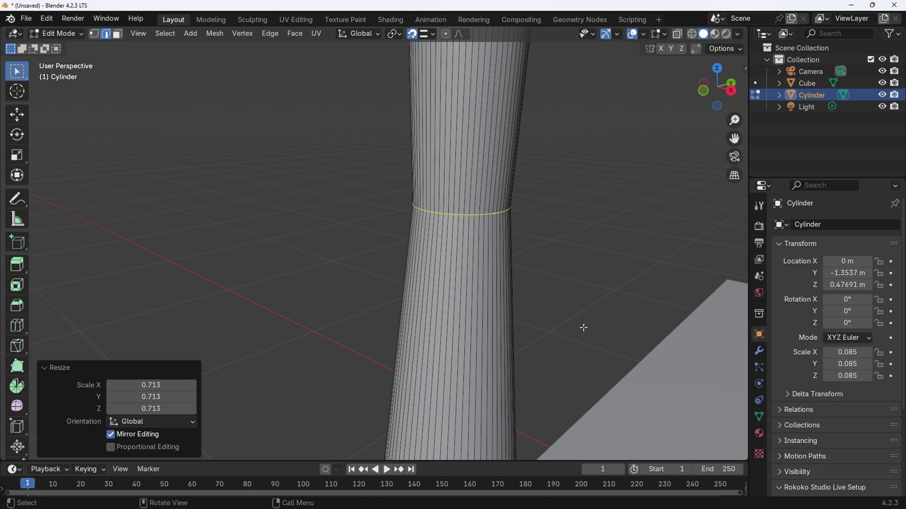
- Scale the post's lowest added edge loop down to about 0.83 and return to Object Mode
scroll(580, 327, down, 4)
scroll(580, 327, down, 2)
shift+middle_drag(647, 448, 550, 233)
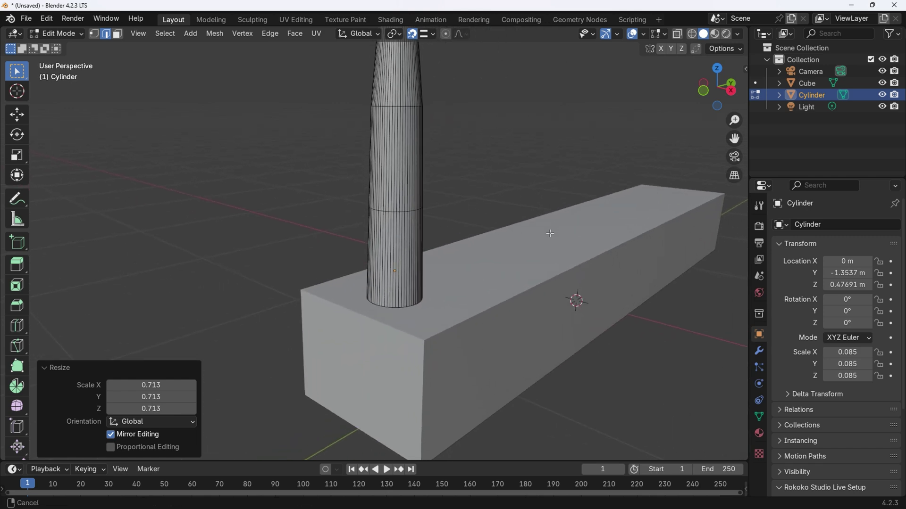
alt+click(406, 212)
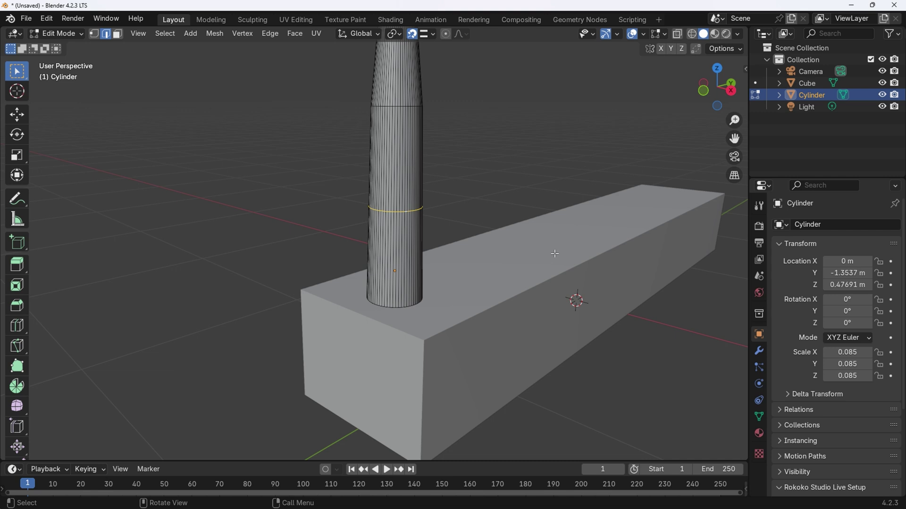
key(s)
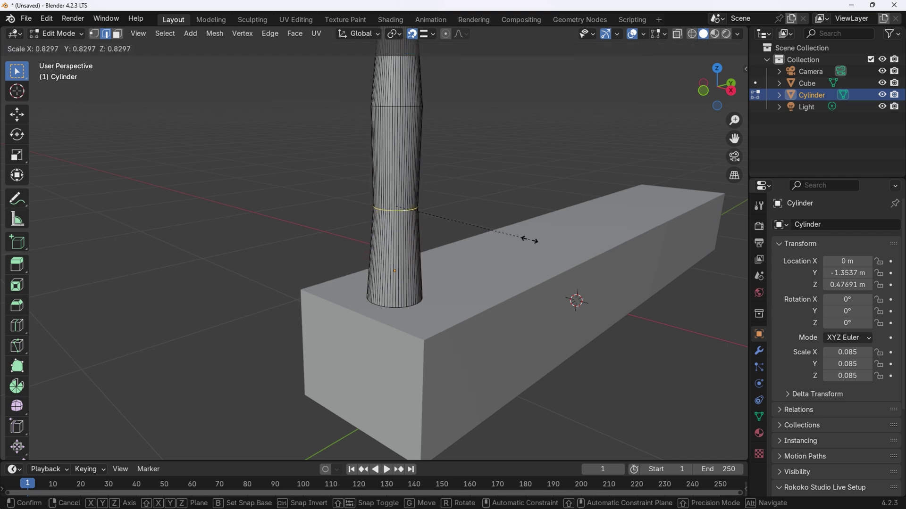
click(529, 240)
key(Tab)
- Duplicate the post about 2.69 m along Y onto the opposite end of the block
middle_drag(540, 222, 300, 319)
key(shift+d)
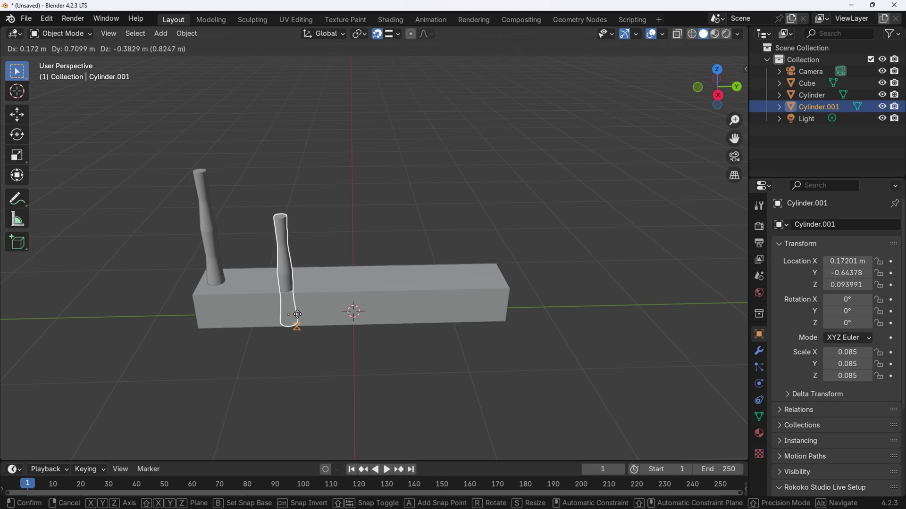
key(x)
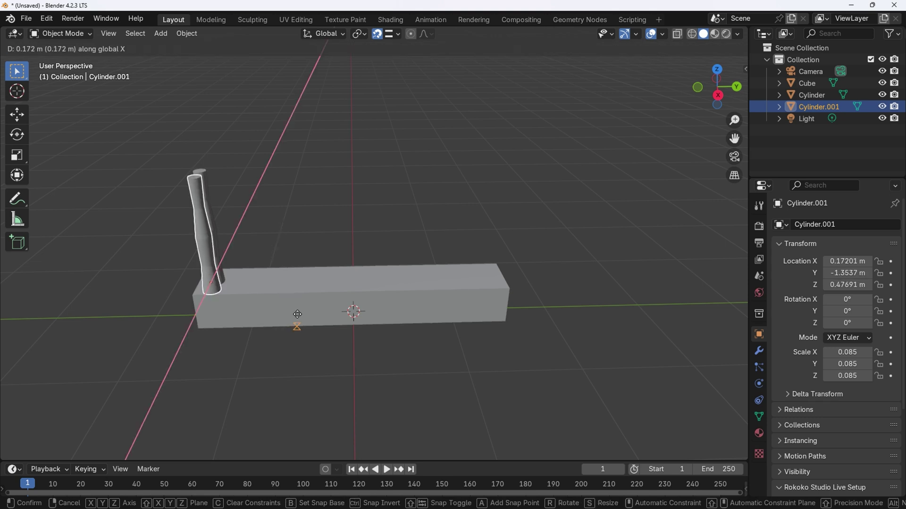
key(y)
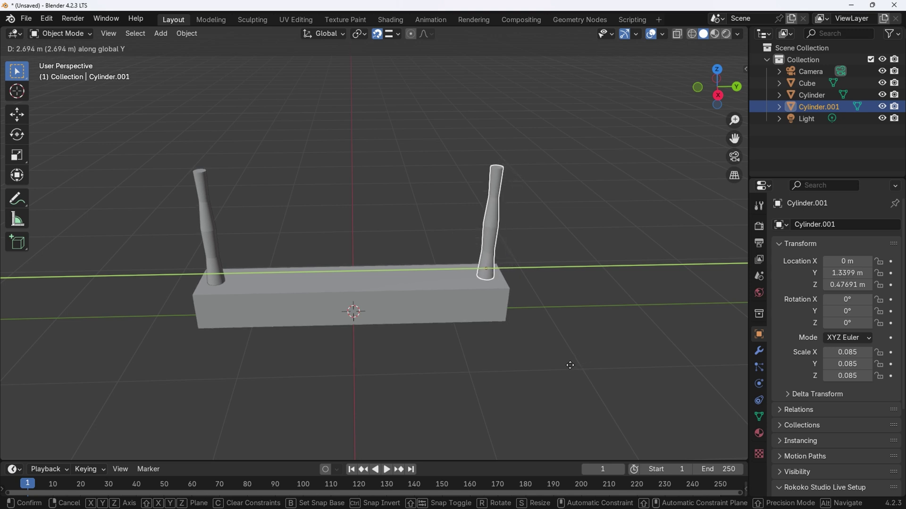
click(569, 366)
- Add a cube, scale it down to about 0.089 and raise it along Z by about 1.517 m
middle_drag(569, 365, 447, 247)
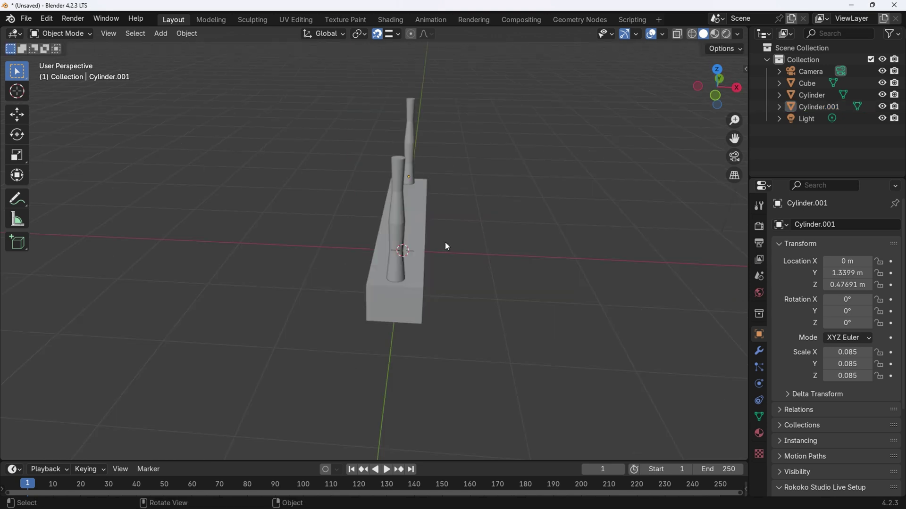
key(shift+a)
mouse_move(445, 242)
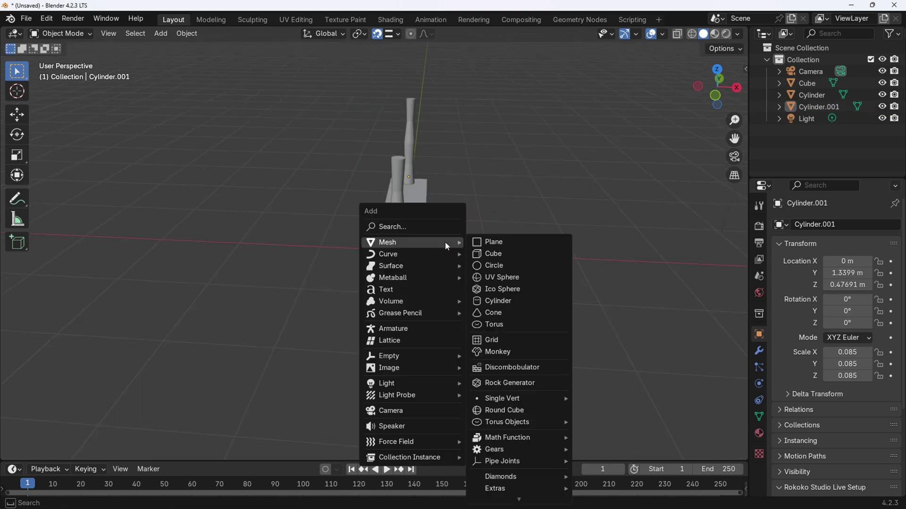
click(511, 255)
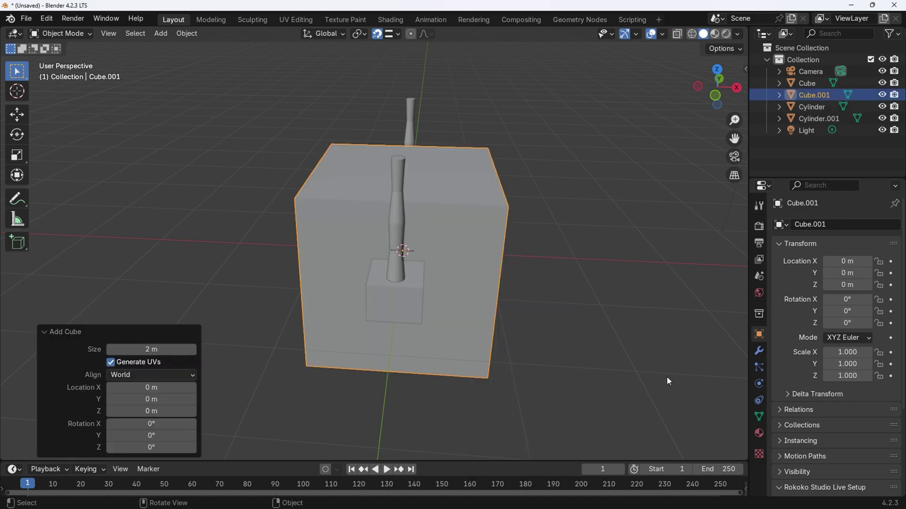
key(s)
click(429, 247)
key(g)
key(z)
click(431, 141)
- Move the small cube along Y over the original post, to about -1.352 m, and enlarge it to scale 0.092
middle_drag(519, 165, 424, 160)
key(g)
key(y)
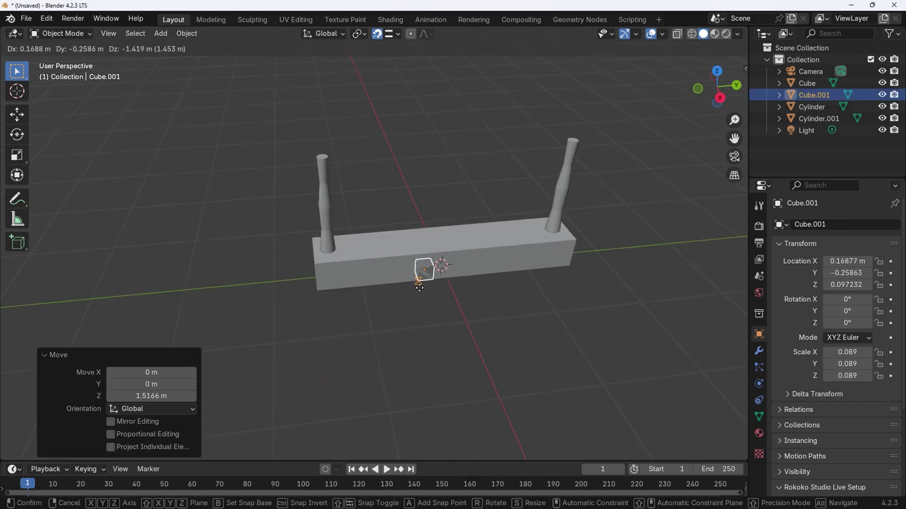
click(287, 269)
middle_drag(288, 269, 371, 272)
key(KP_7)
key(g)
key(y)
click(494, 333)
key(s)
click(501, 352)
key(g)
key(y)
click(501, 350)
- Stretch the small cube along X into a short handrail piece
middle_drag(500, 424, 489, 369)
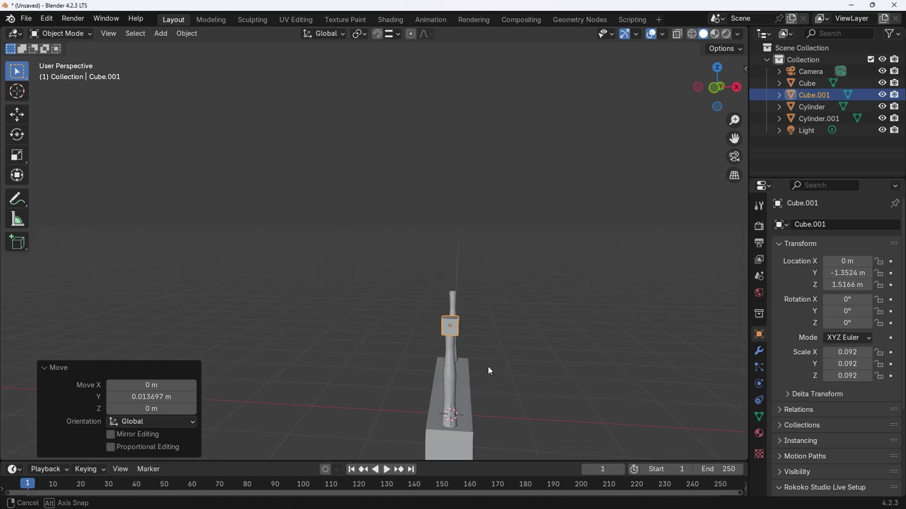
key(s)
key(x)
click(574, 359)
- Tilt the handrail piece about 19.85° around Y and scale it uniformly by about 0.906
key(r)
key(y)
click(520, 409)
middle_drag(520, 409, 228, 367)
key(s)
click(377, 394)
- Duplicate the handrail piece along Y and align the copy over the second post
key(shift+d)
key(y)
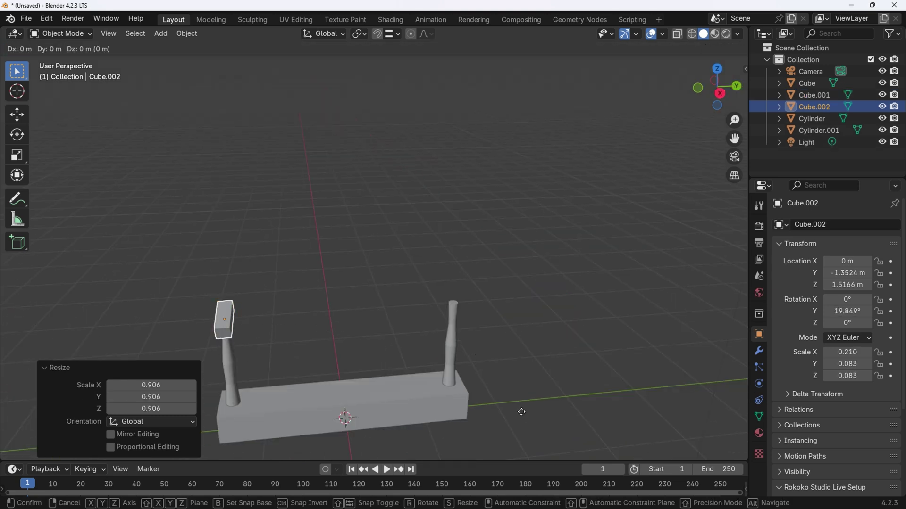
click(605, 368)
key(KP_7)
key(g)
key(y)
click(539, 256)
- Select the block, both posts and both handrail pieces, with the block active, and join them into one object
middle_drag(543, 311, 476, 236)
shift+middle_drag(476, 331, 471, 226)
click(377, 302)
click(759, 351)
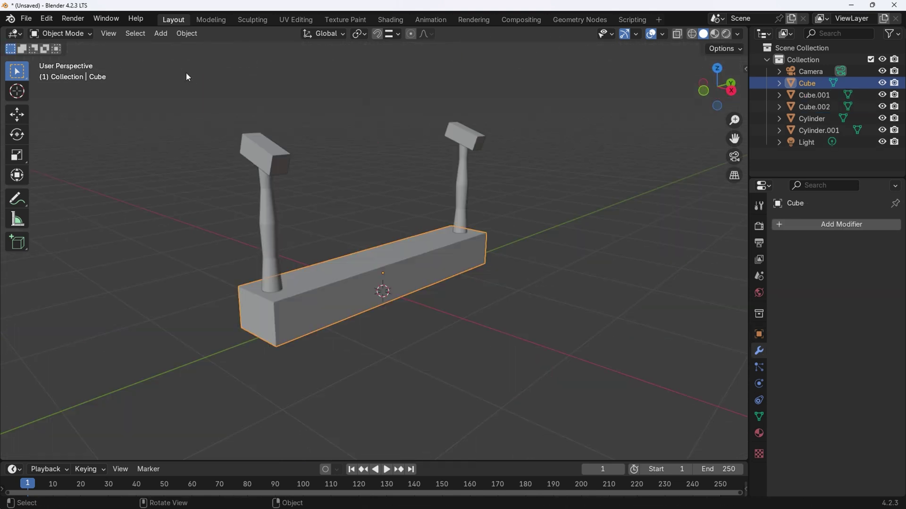
drag(168, 76, 533, 323)
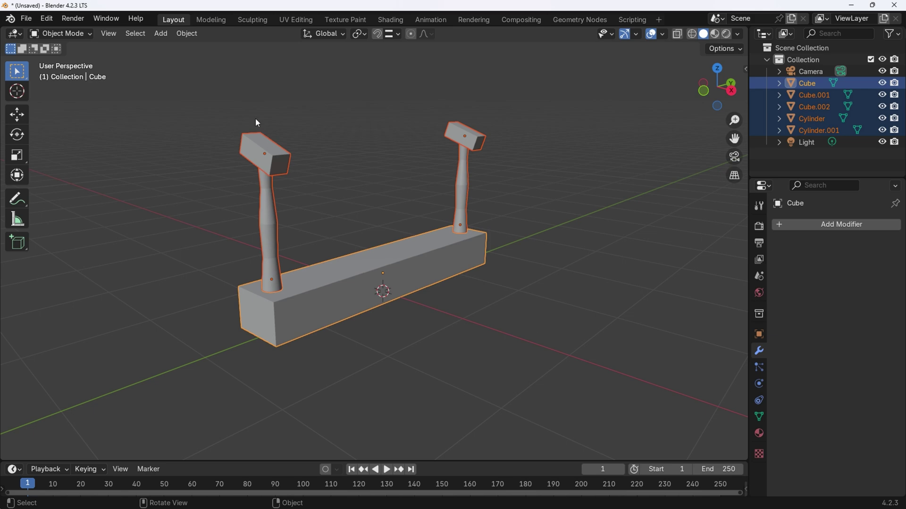
click(187, 33)
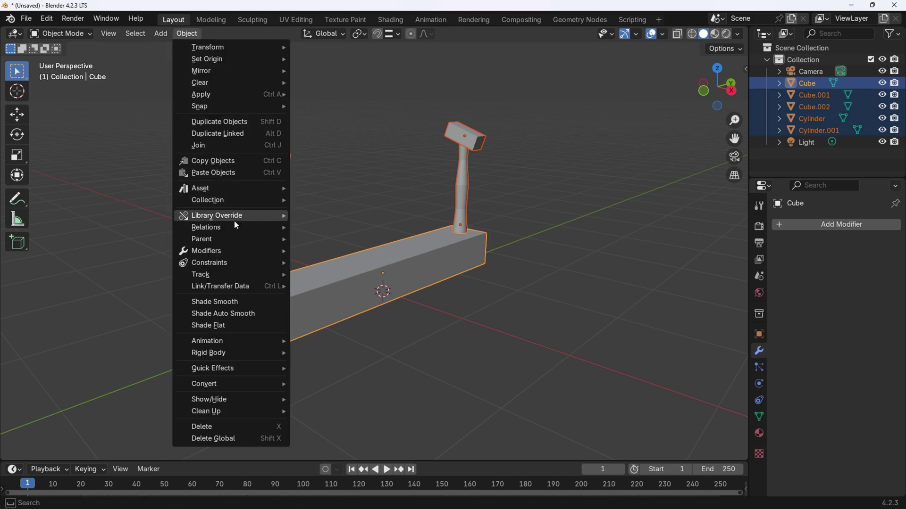
click(225, 145)
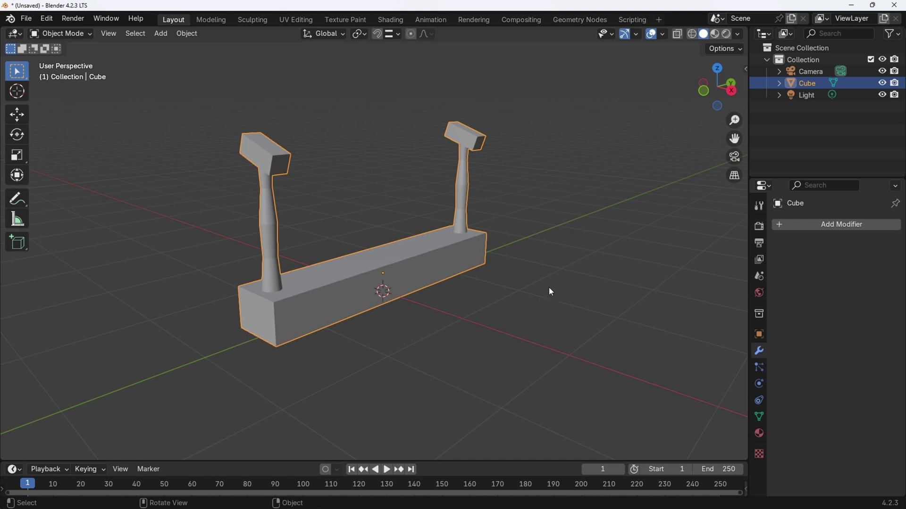
- Add an Array modifier to the joined stair step
click(473, 332)
middle_drag(474, 332, 518, 247)
click(516, 244)
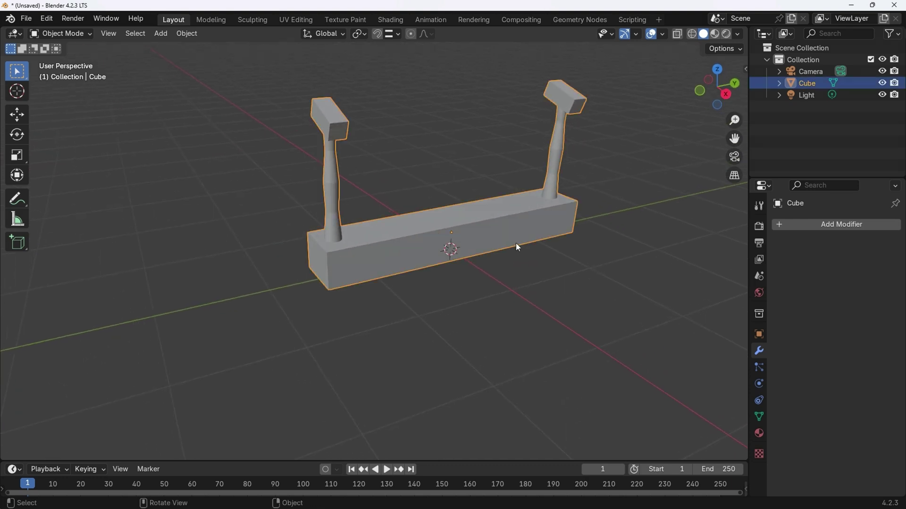
click(789, 225)
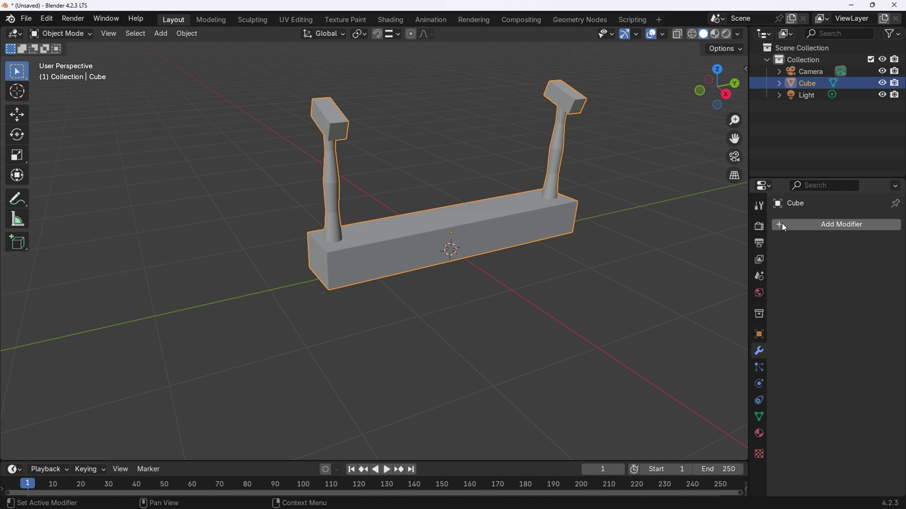
click(779, 224)
mouse_move(779, 223)
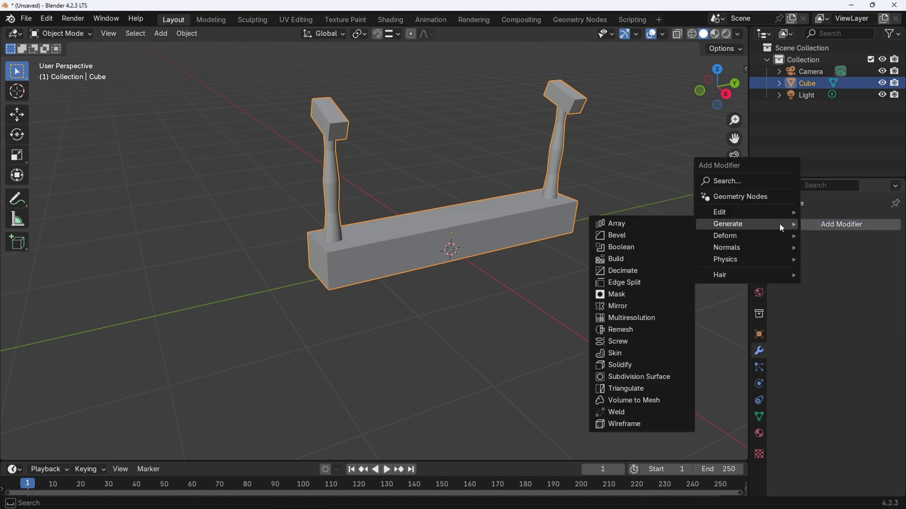
click(644, 225)
- Set the Array modifier's relative offset factors to -1 in X and 1 in Z
click(827, 312)
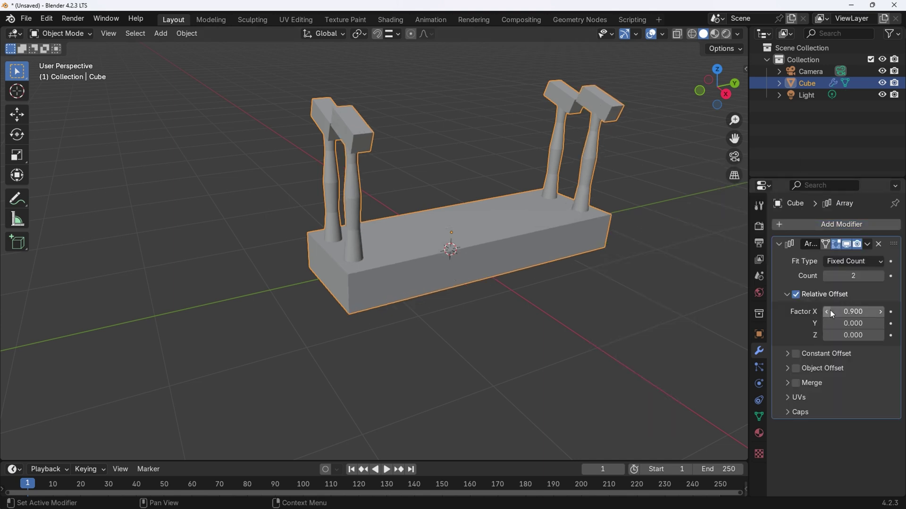
click(883, 317)
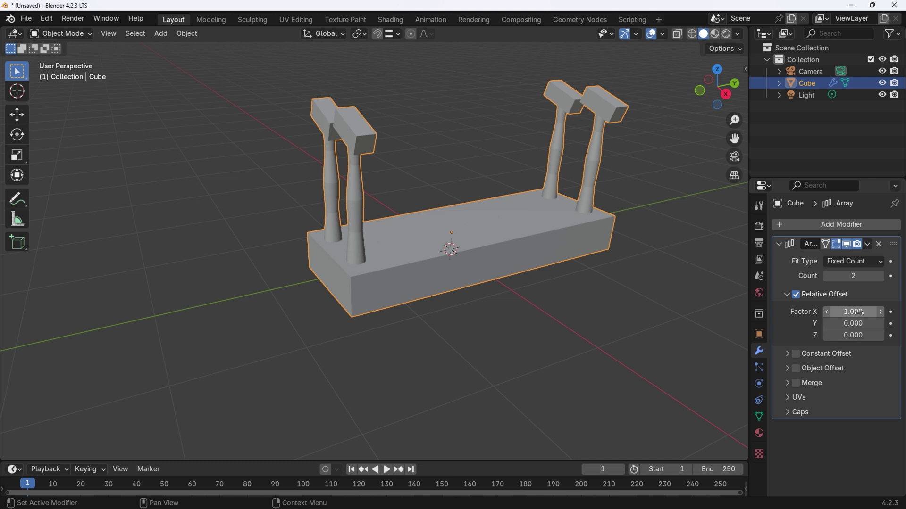
click(842, 311)
click(842, 311)
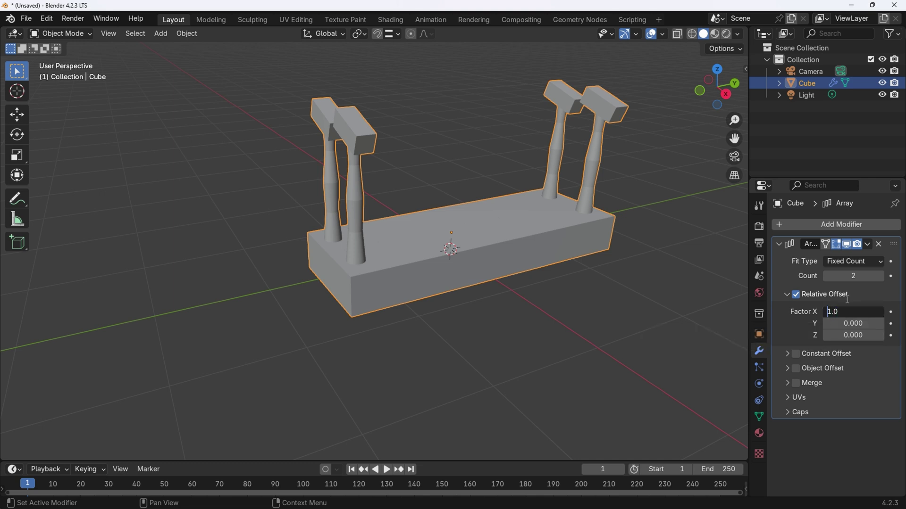
text(-)
key(Return)
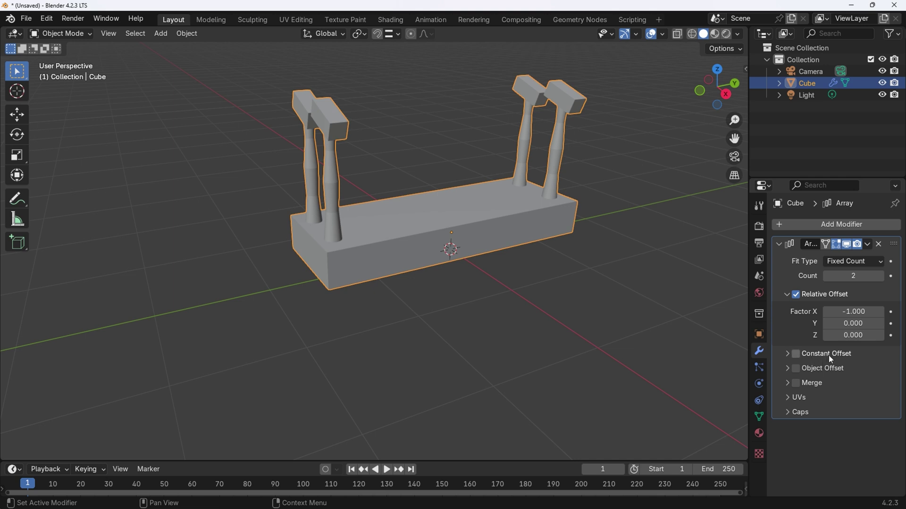
click(835, 336)
text(1)
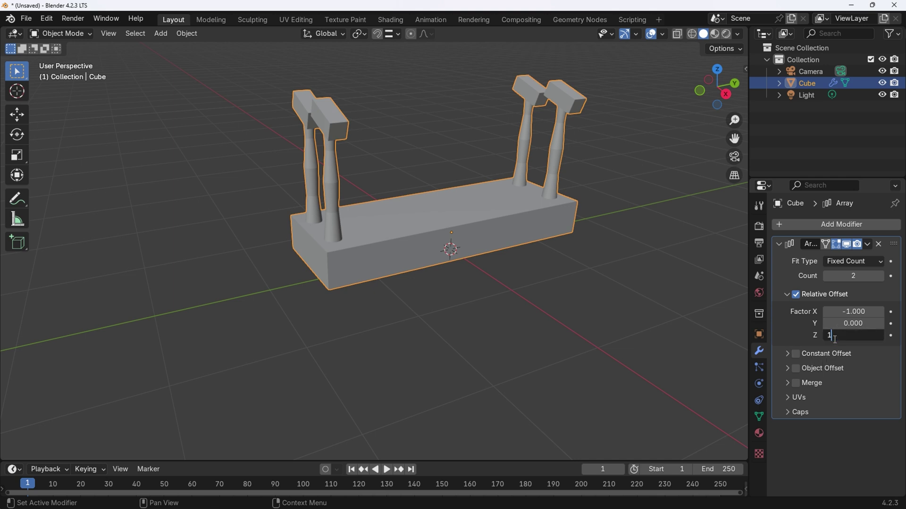
key(Return)
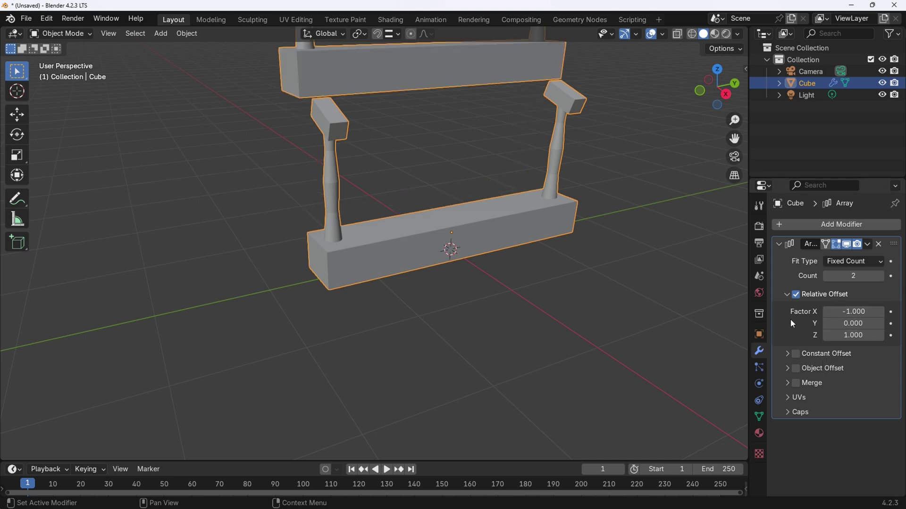
- Enable the Array's Constant Offset and set its distances to 0 m in X and -6.65 m in Z
click(796, 354)
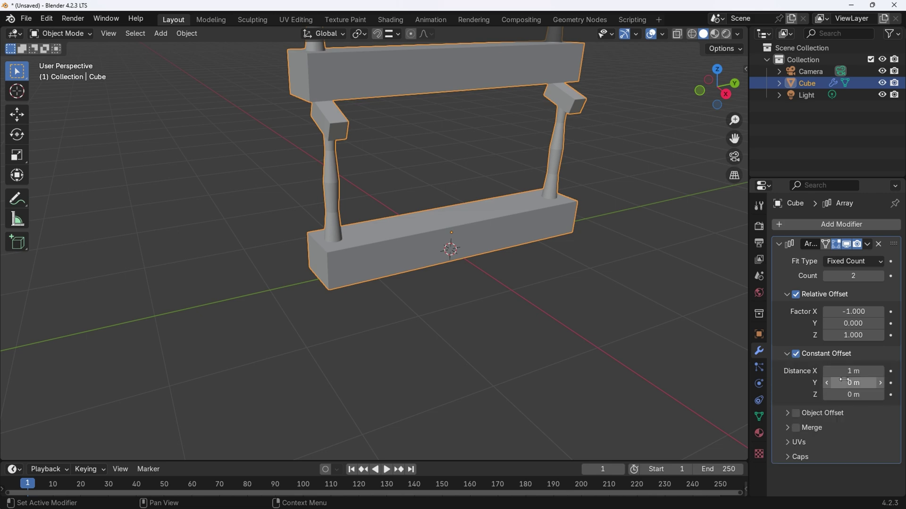
drag(830, 372, 833, 367)
click(840, 395)
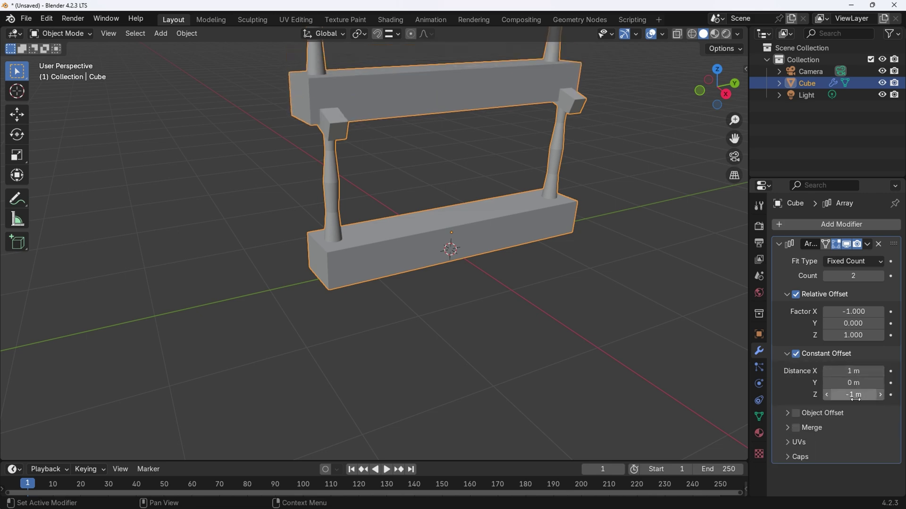
drag(855, 399, 893, 397)
key(Return)
middle_drag(340, 354, 428, 285)
key(KP_1)
drag(850, 395, 832, 372)
- Select only both handrail pieces in the step's mesh and rotate them about the global Y axis to follow the stair slope
middle_drag(594, 344, 669, 259)
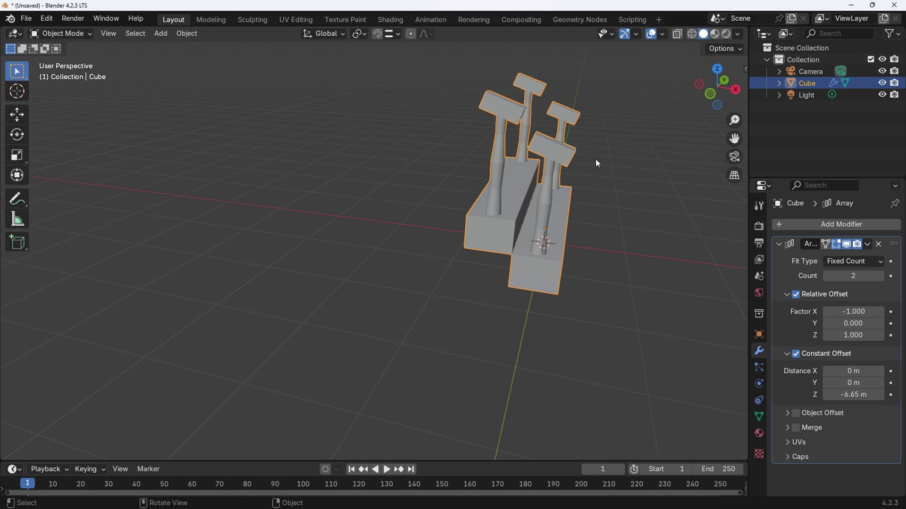
key(Tab)
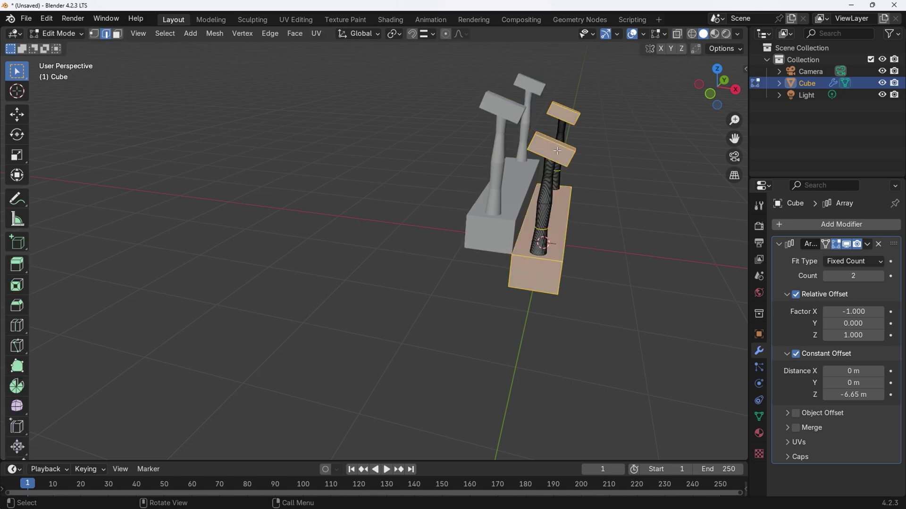
click(623, 164)
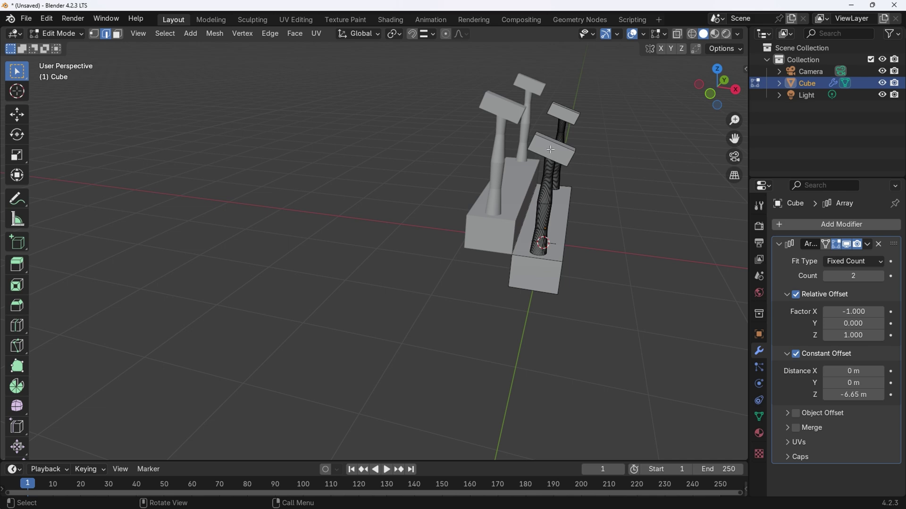
key(l)
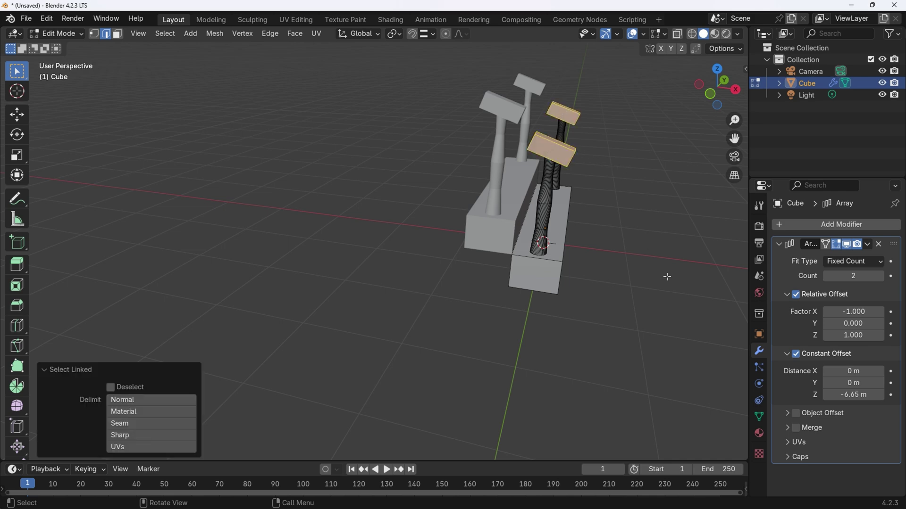
key(r)
key(y)
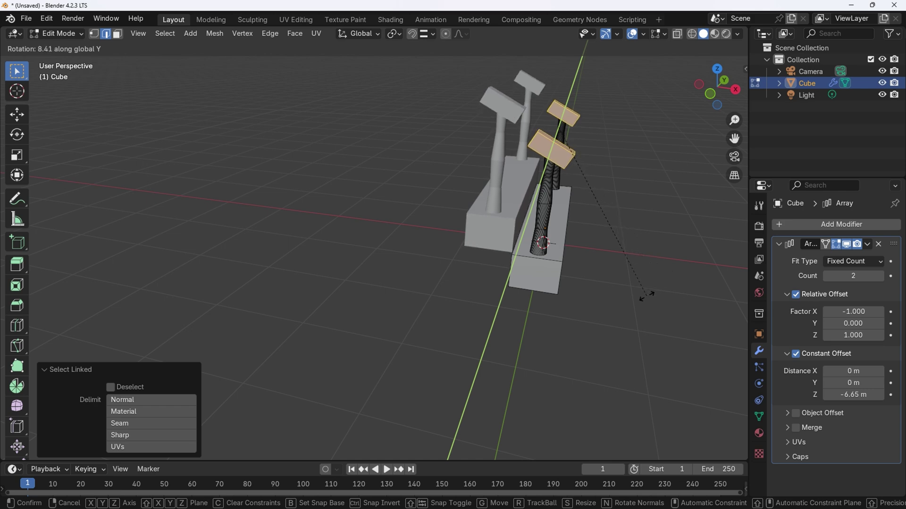
click(629, 301)
- Extrude the end face of the handrail piece to lengthen it toward the neighbouring step's handrail
middle_drag(599, 165, 628, 185)
key(3)
click(550, 163)
key(g)
key(x)
right_click(696, 276)
key(e)
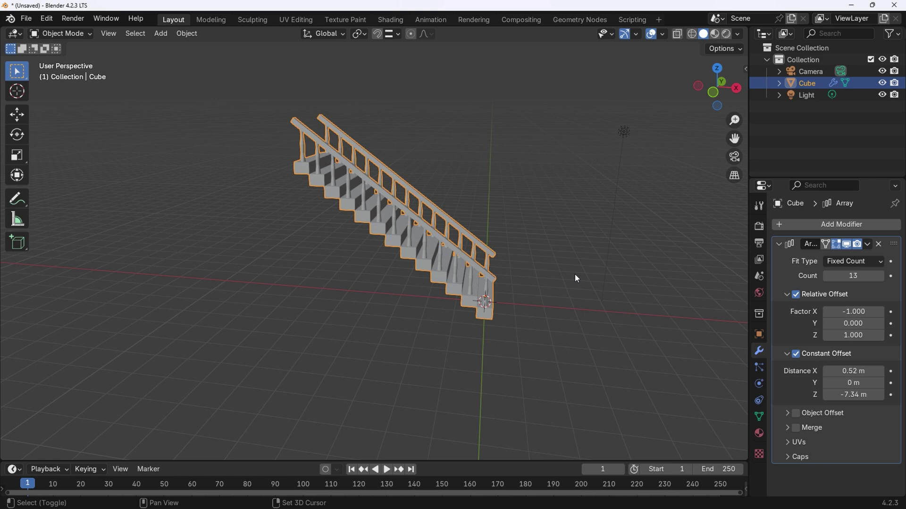
- Add a Bézier circle curve at the world origin
key(shift+a)
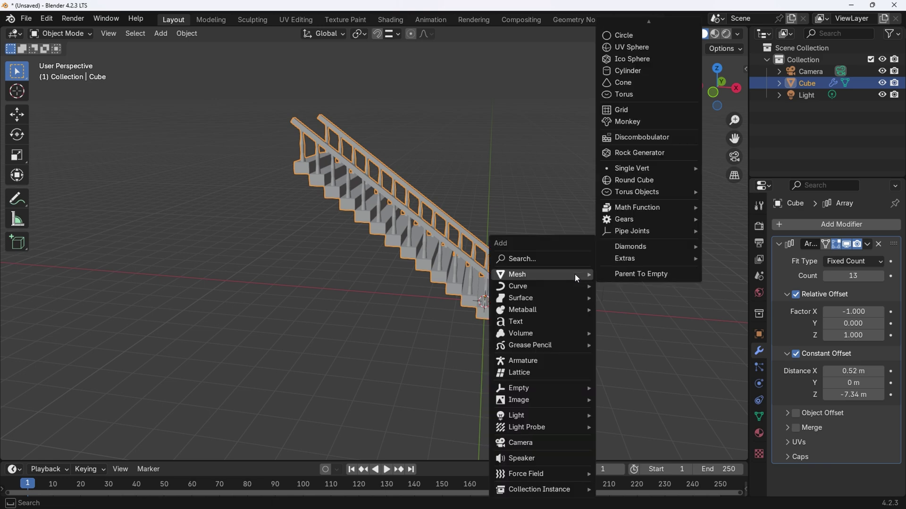
mouse_move(558, 287)
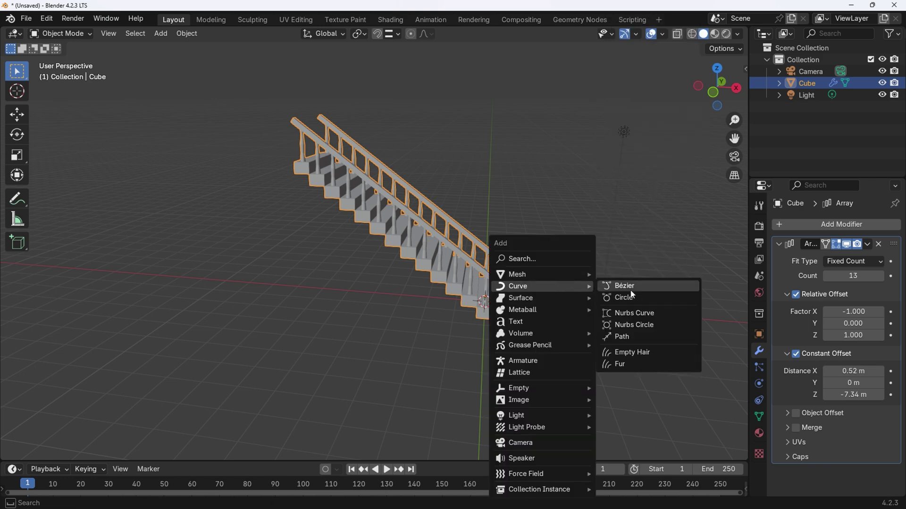
click(632, 297)
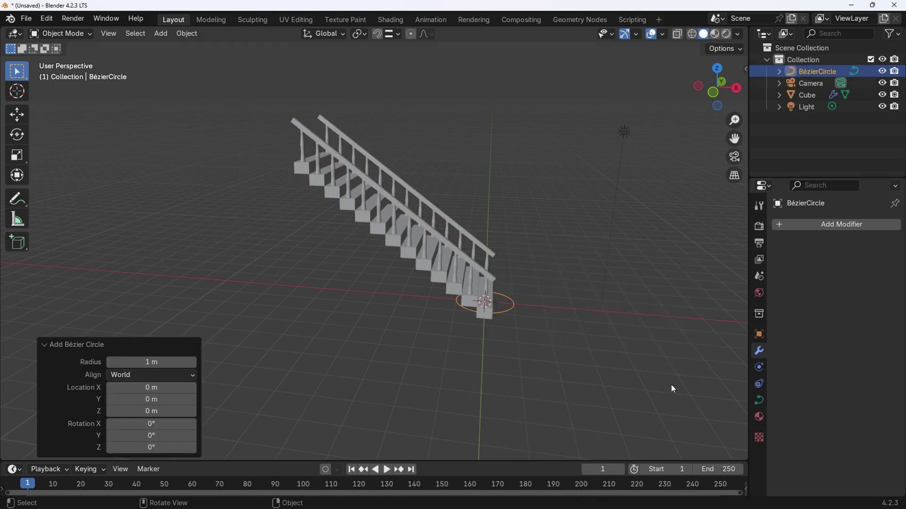
- Add a Curve modifier to the staircase below the Array, with the Bézier circle as its curve object
click(491, 320)
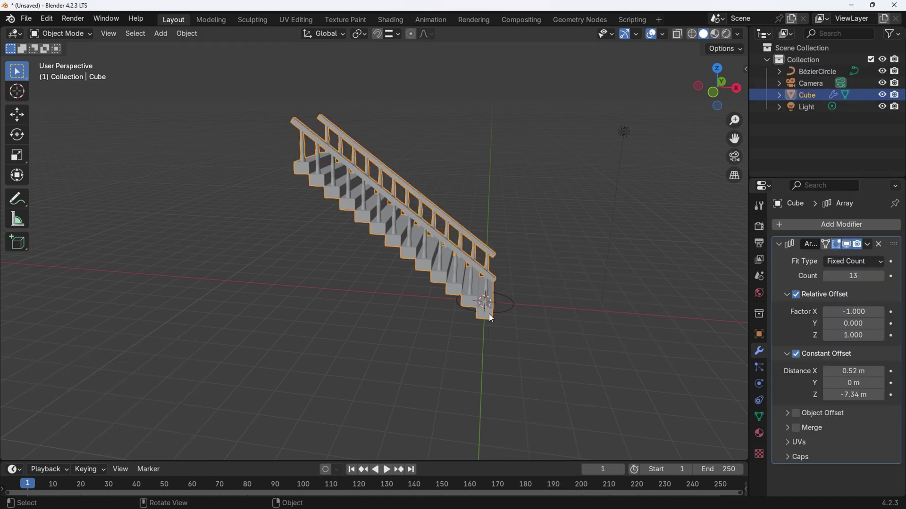
click(777, 243)
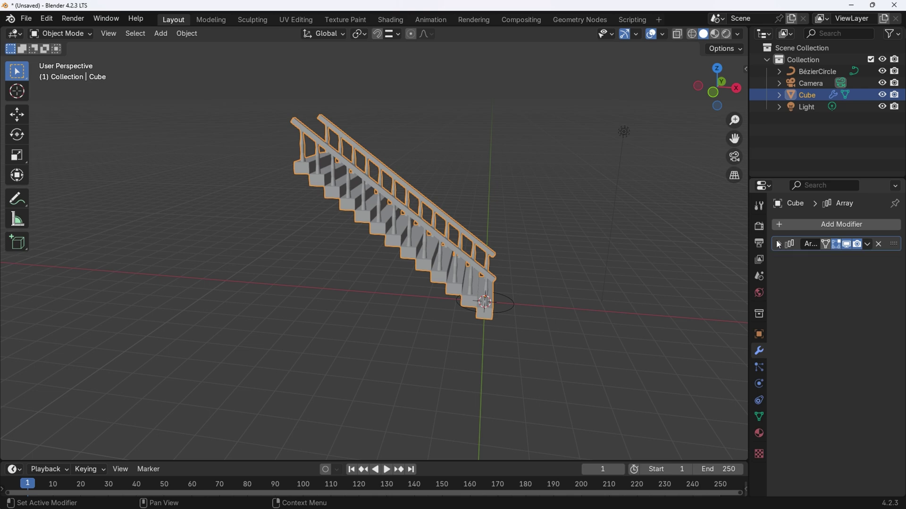
click(794, 227)
mouse_move(789, 225)
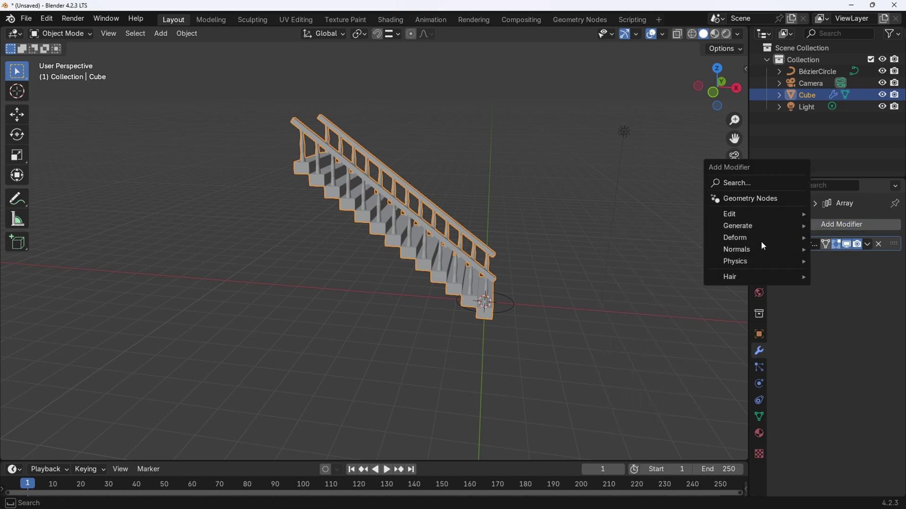
mouse_move(753, 237)
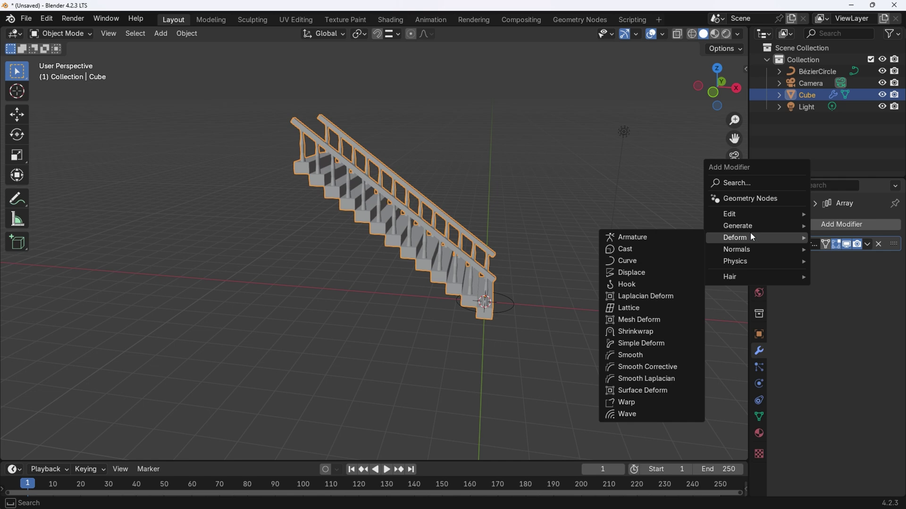
click(660, 264)
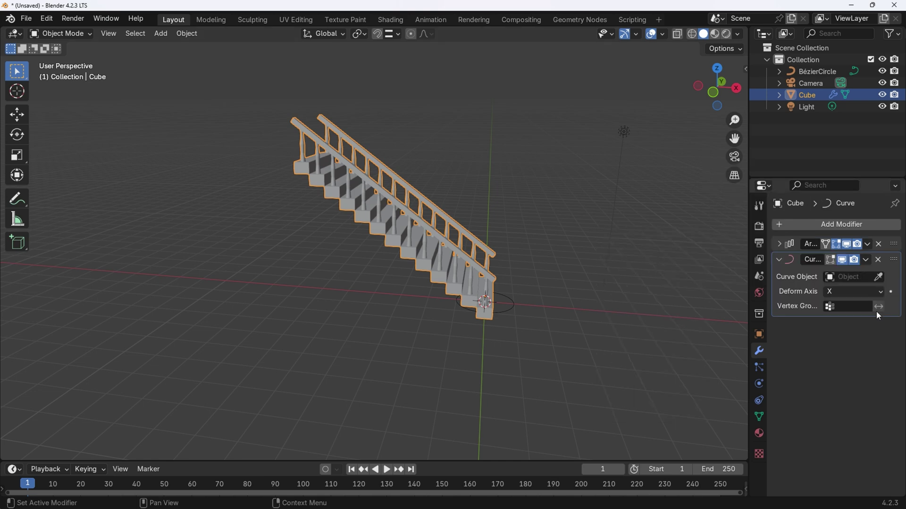
click(879, 278)
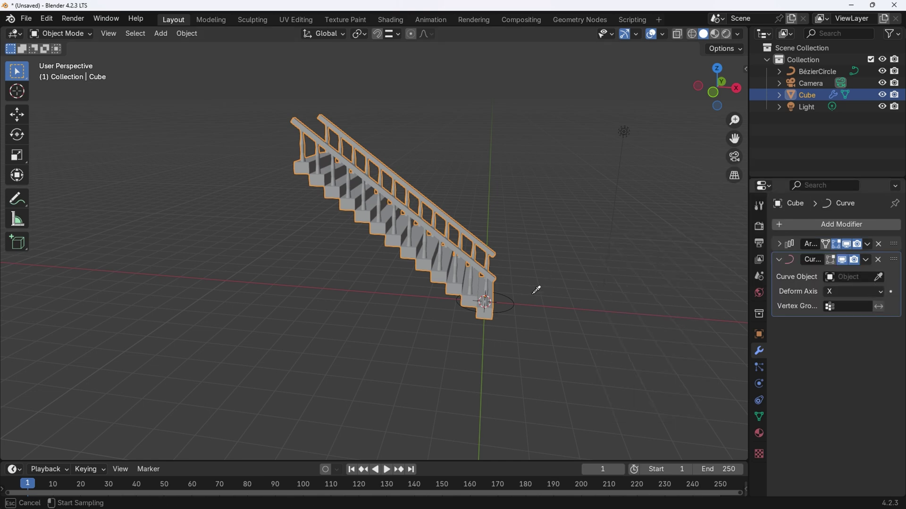
click(509, 304)
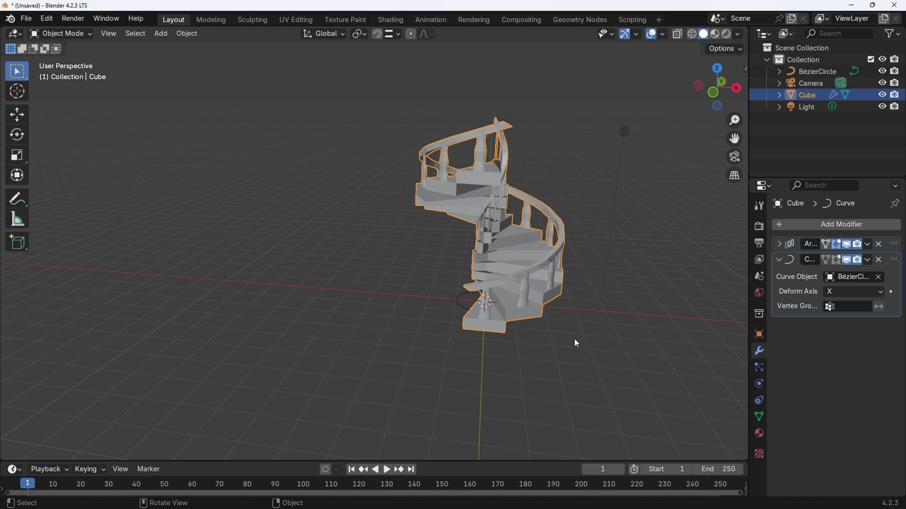
- Scale the Bézier circle up by about 2.39 and again by 2.2 to widen the staircase's curve
middle_drag(549, 283, 633, 288)
scroll(455, 368, down, 7)
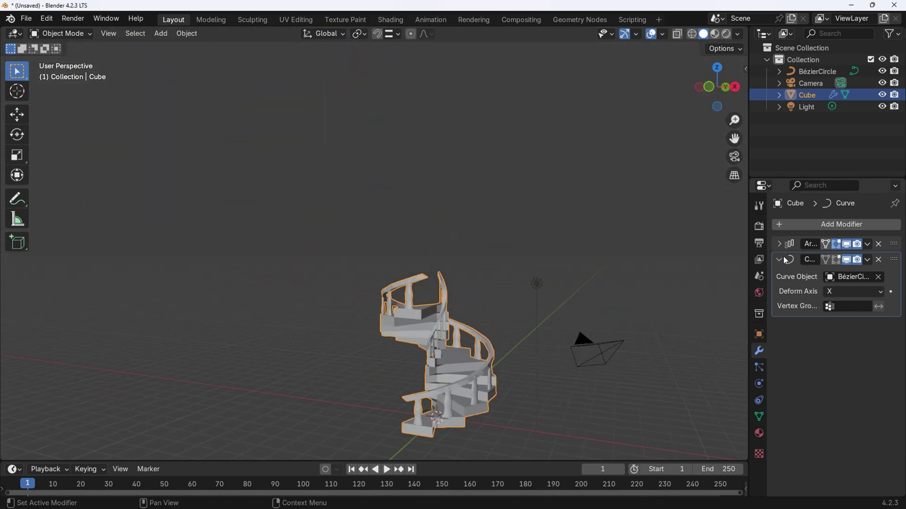
click(816, 72)
key(s)
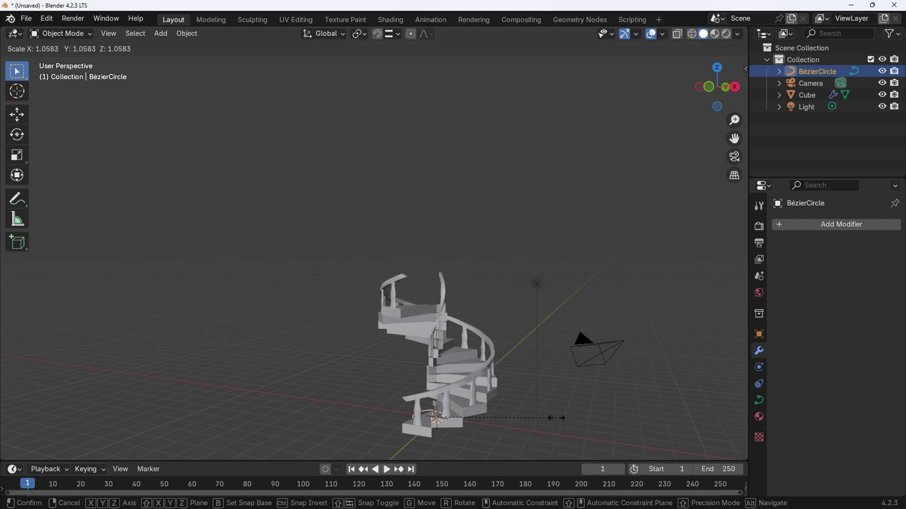
click(705, 439)
middle_drag(212, 324, 408, 334)
scroll(342, 313, up, 3)
middle_drag(341, 313, 569, 313)
key(s)
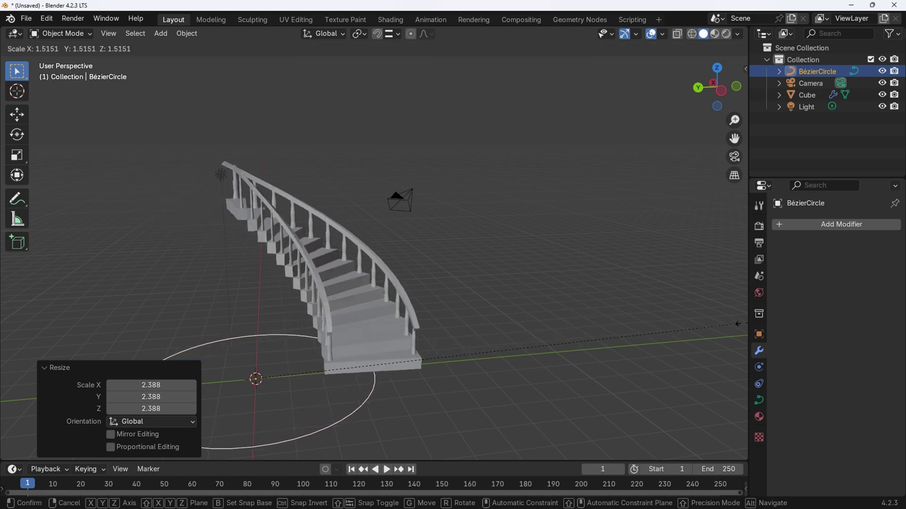
click(239, 307)
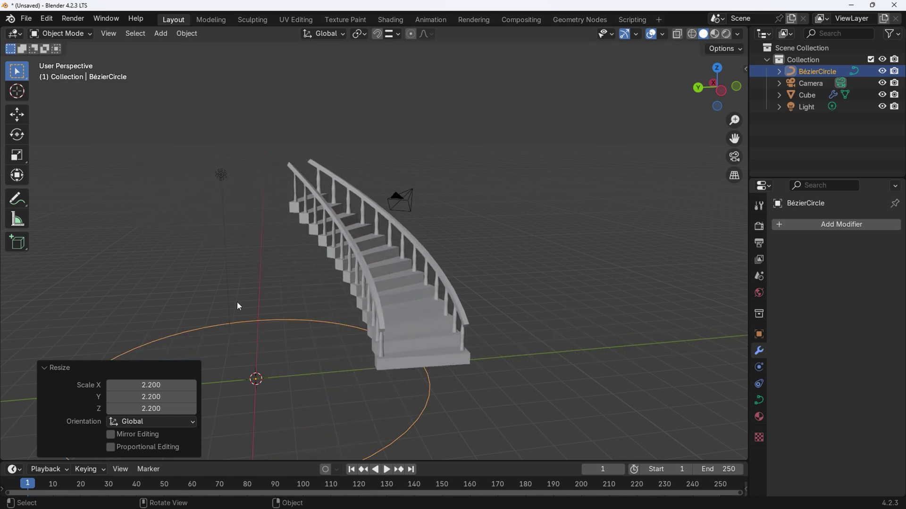
- Raise the staircase's Array count to 33 so that the steps span half of the circle in top view
click(387, 282)
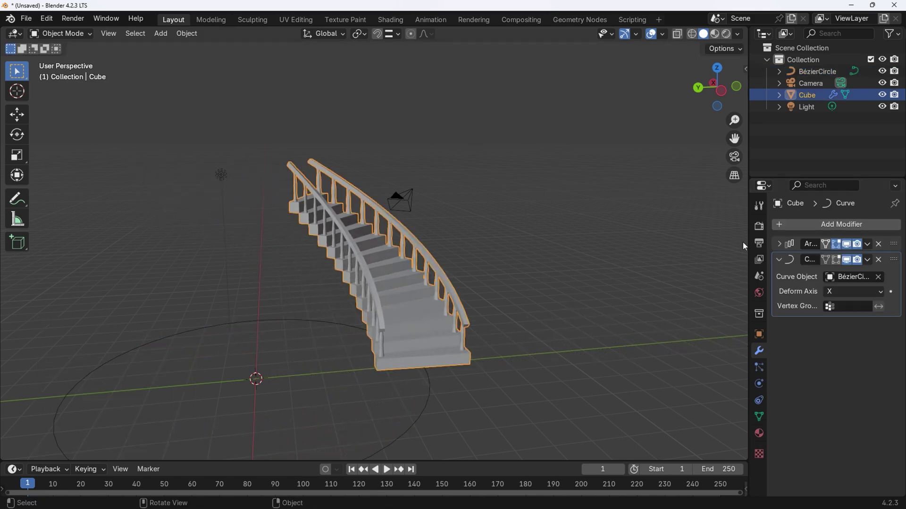
click(779, 244)
click(878, 275)
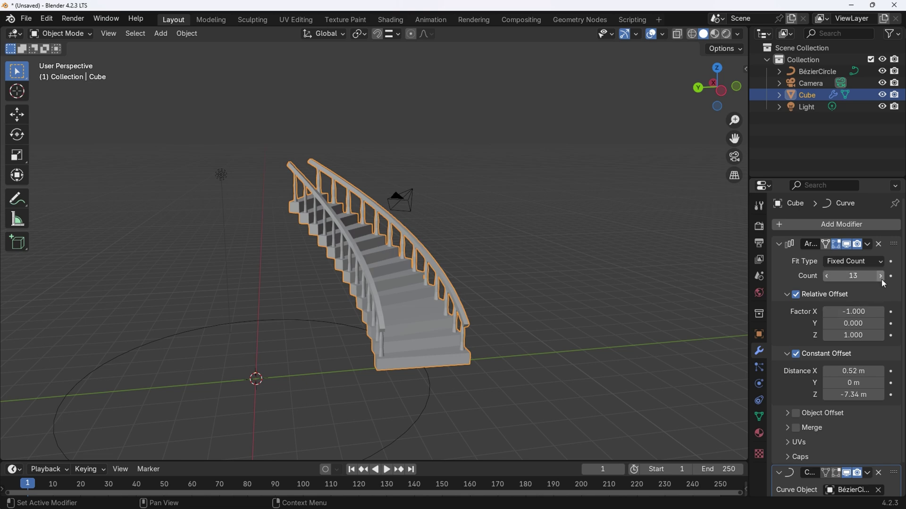
drag(884, 278, 905, 279)
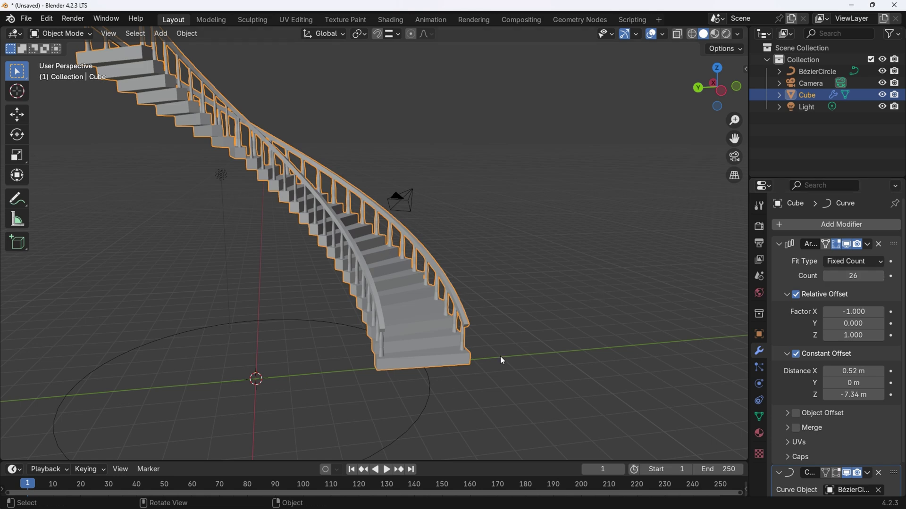
key(KP_7)
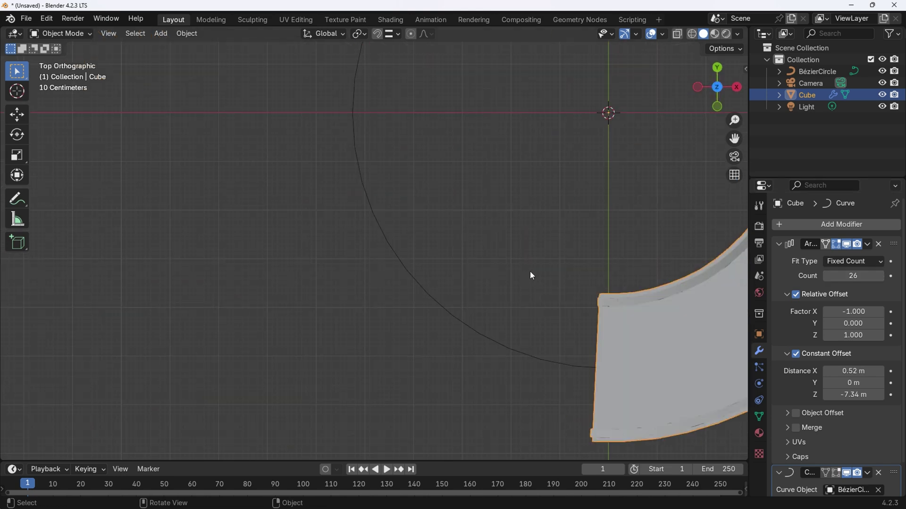
scroll(530, 271, down, 4)
scroll(528, 260, down, 2)
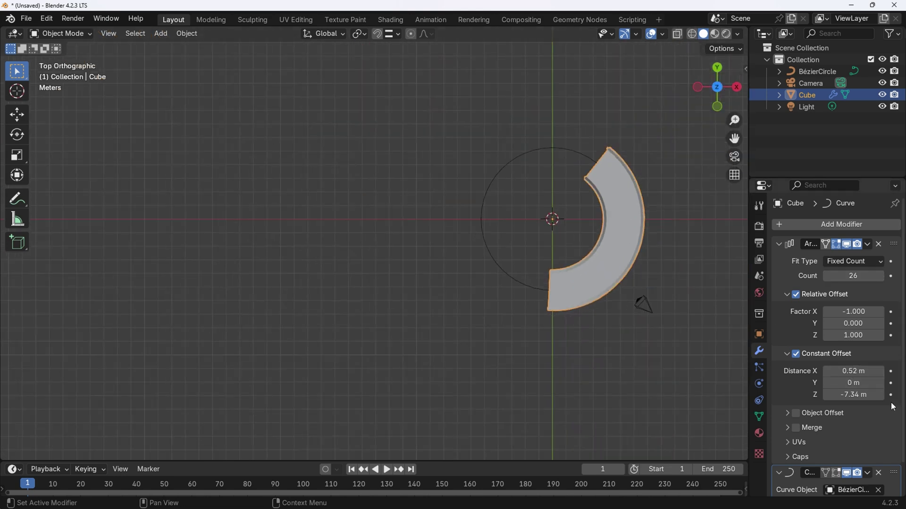
drag(882, 278, 892, 278)
click(883, 278)
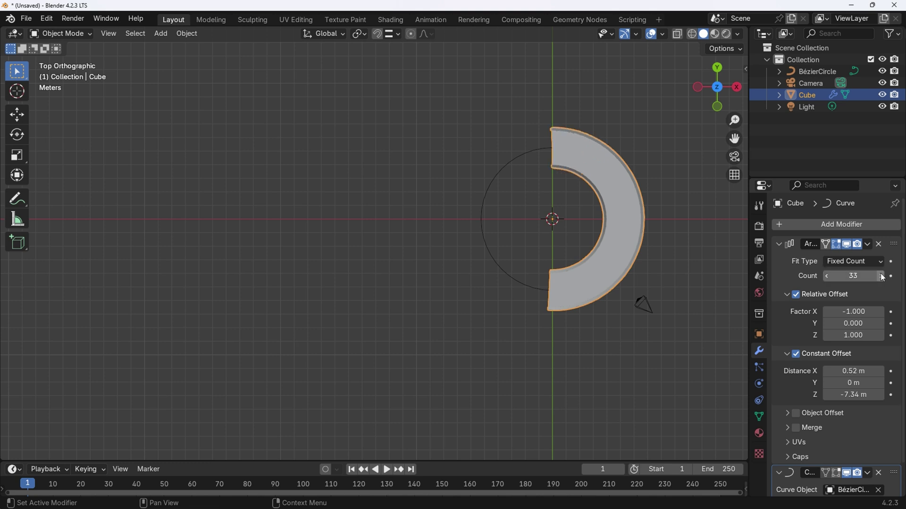
- Scale the Bézier circle down by 0.606 and back up by about 1.67
middle_drag(446, 239, 533, 287)
click(496, 295)
key(s)
click(617, 364)
middle_drag(617, 363, 452, 259)
key(KP_7)
key(s)
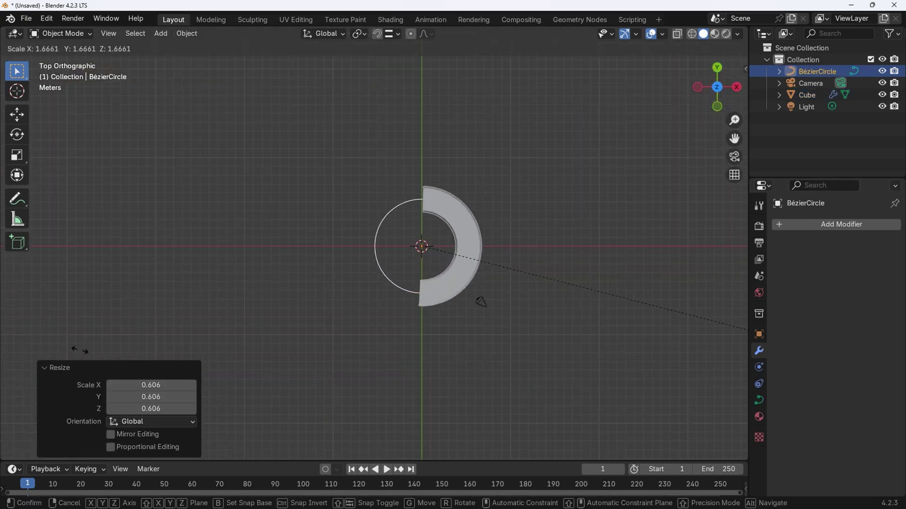
click(81, 352)
- Set the staircase's Array count to 165 to make a tall multi-turn spiral
middle_drag(288, 349, 335, 285)
scroll(335, 286, up, 4)
middle_drag(401, 264, 439, 234)
click(455, 236)
drag(853, 275, 873, 276)
scroll(485, 107, down, 5)
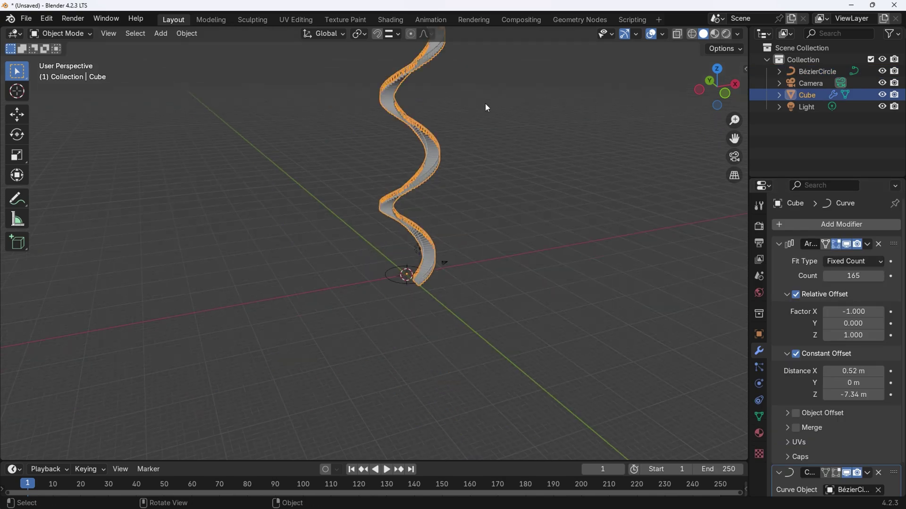
- Scale the Bézier circle down by 0.404 to tighten the spiral, and check it from the front and top
middle_drag(486, 107, 566, 146)
click(450, 384)
key(s)
click(501, 362)
scroll(501, 331, up, 7)
shift+middle_drag(501, 362, 544, 358)
key(KP_1)
scroll(502, 310, up, 3)
key(KP_7)
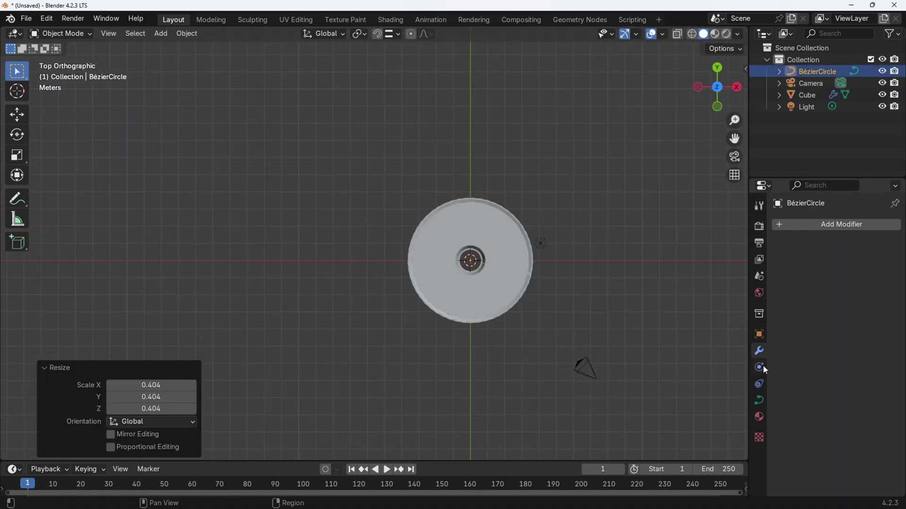
- Lower the staircase's Array count until the steps cover about half of the circle in top view
click(511, 279)
drag(859, 276, 831, 275)
click(880, 275)
click(879, 276)
click(879, 275)
click(827, 276)
- Scale the Bézier circle down by about 0.5 to make a tight spiral staircase
click(452, 298)
key(s)
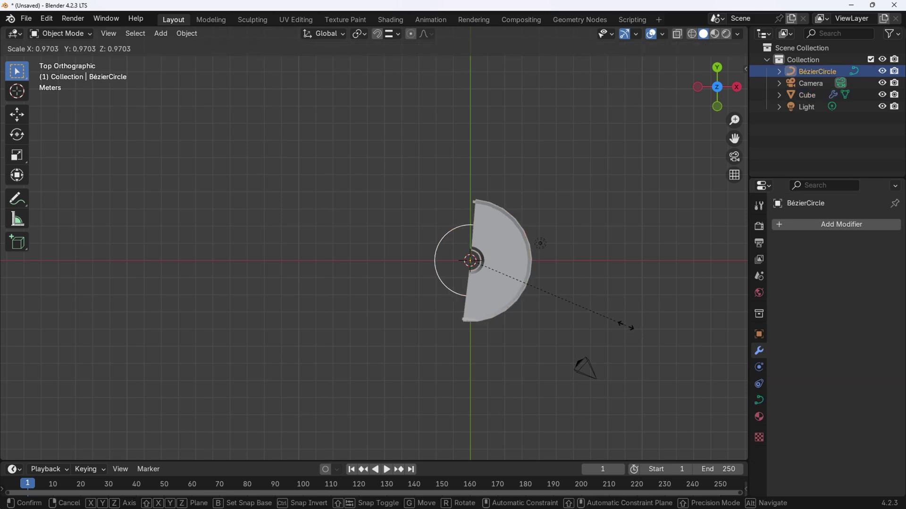
click(630, 330)
middle_drag(631, 330, 443, 363)
key(s)
click(391, 321)
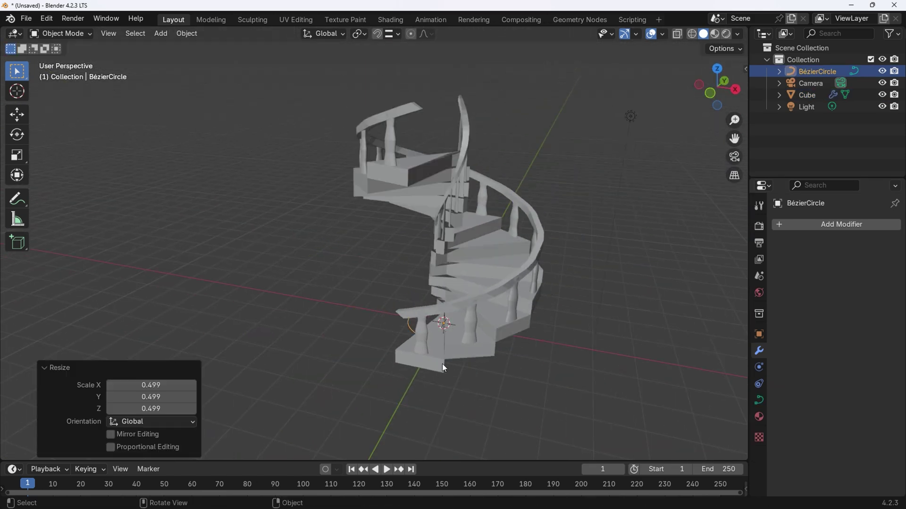
- Reduce the staircase's Array count to about half a turn in top view and scale the Bézier circle up
key(KP_7)
click(493, 246)
drag(863, 277, 835, 276)
click(408, 216)
key(s)
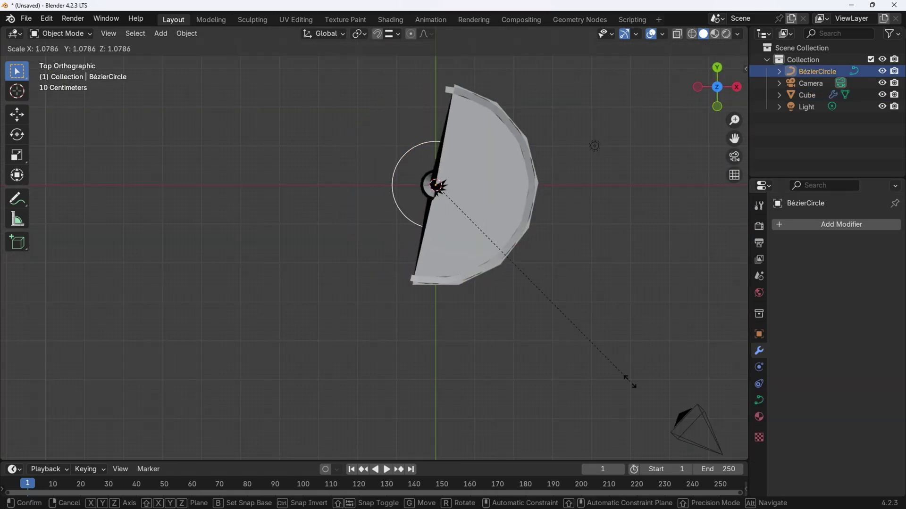
click(633, 384)
- Switch the viewport to Rendered shading and select the staircase
click(725, 34)
middle_drag(613, 283, 573, 322)
click(462, 445)
- Select the bottom step block's linked faces in Edit Mode, name its material Stepl and set its roughness to 1
scroll(463, 446, up, 5)
key(Tab)
key(l)
click(758, 433)
double_click(816, 227)
text(Stepl)
drag(858, 391, 884, 391)
double_click(859, 377)
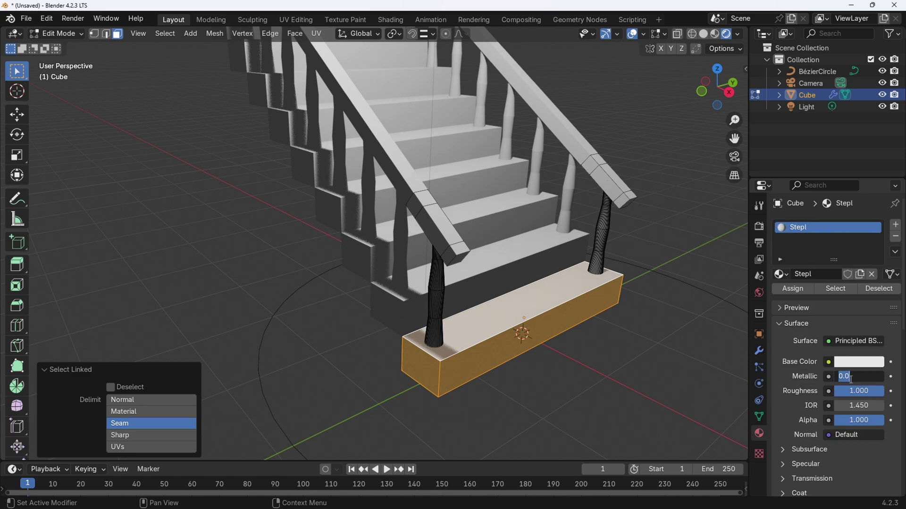
- Add a second material slot with a new material and select both railing posts' linked faces
click(895, 224)
click(838, 298)
key(l)
key(l)
- Name the posts' new material Rail and give it an orange-brown base color
double_click(816, 236)
text(Banis)
key(BackSpace)
key(BackSpace)
key(BackSpace)
key(BackSpace)
key(BackSpace)
text(Rail)
click(828, 385)
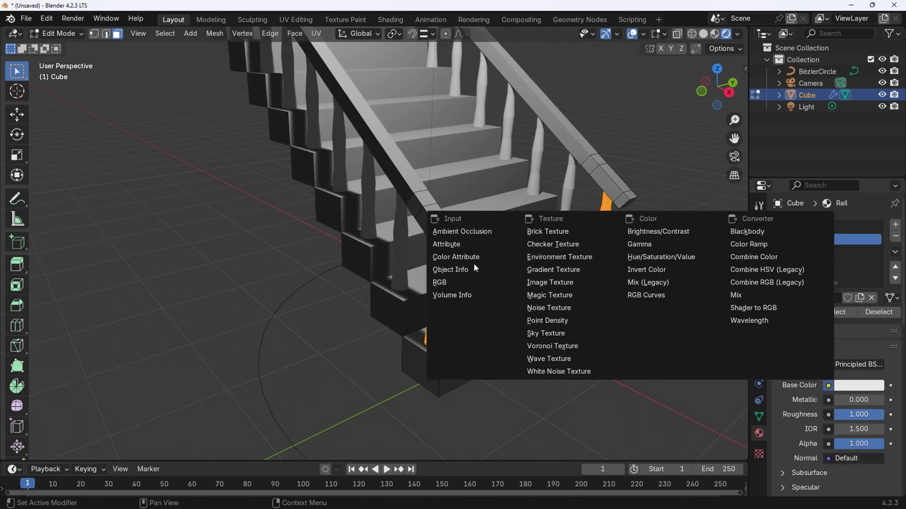
click(859, 385)
- Select both handrail pieces and give them a third material named Hand Rail with a red-orange base color
key(l)
key(l)
click(895, 225)
text(Hand)
key(Return)
click(858, 386)
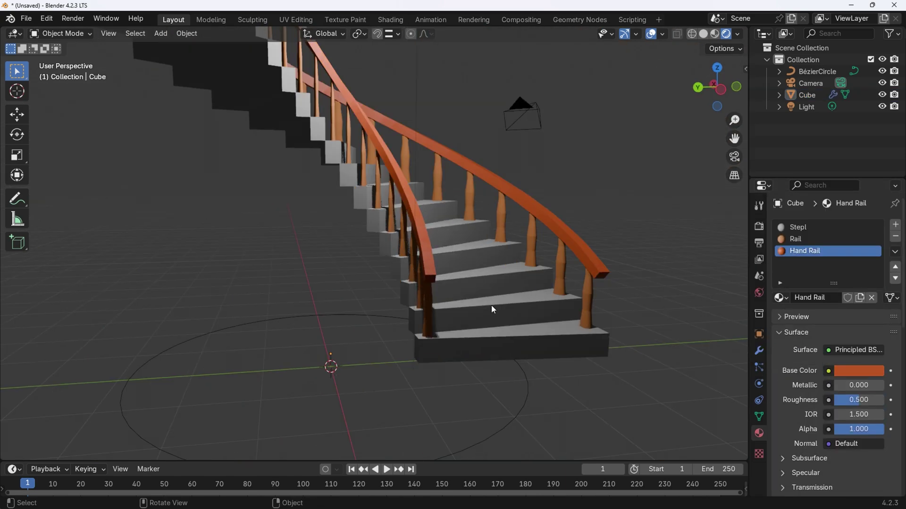
- Render the staircase from the camera view with EEVEE and close the render window
key(KP_0)
key(F12)
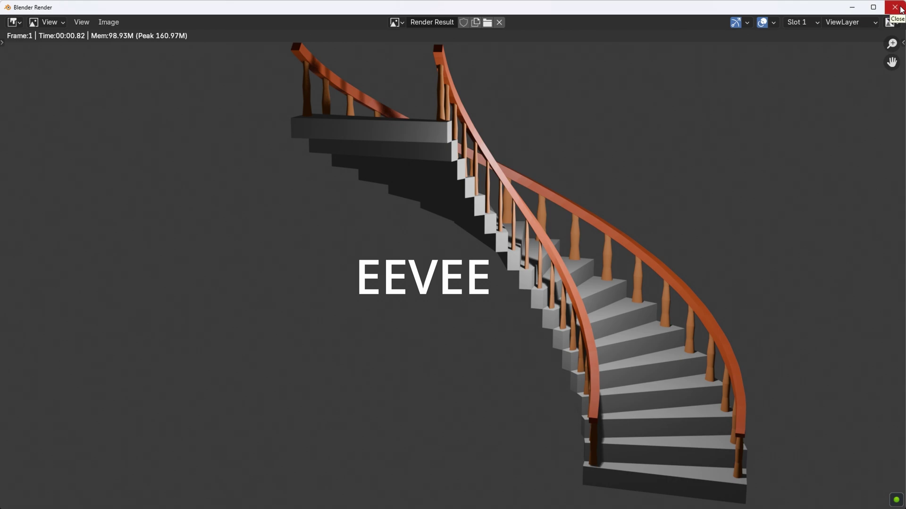
click(900, 9)
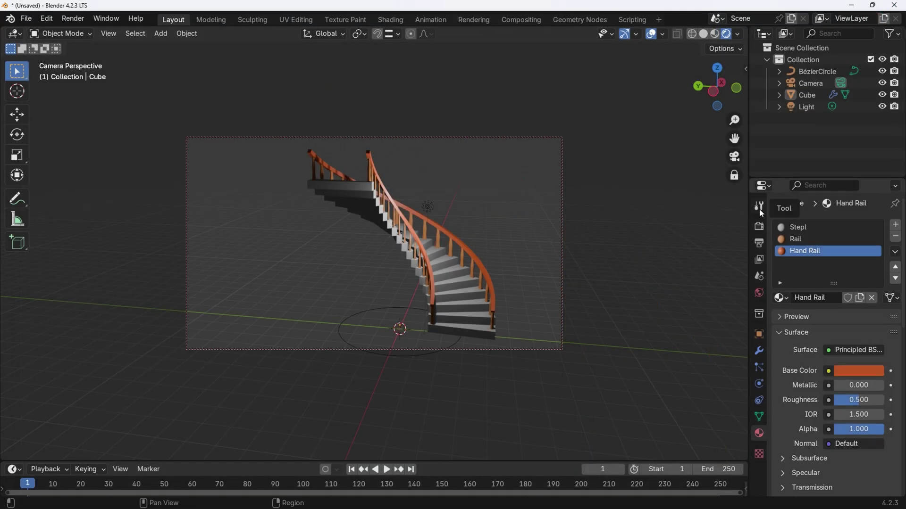
- Change the render engine to Cycles and render the staircase again
click(759, 226)
click(863, 225)
click(842, 265)
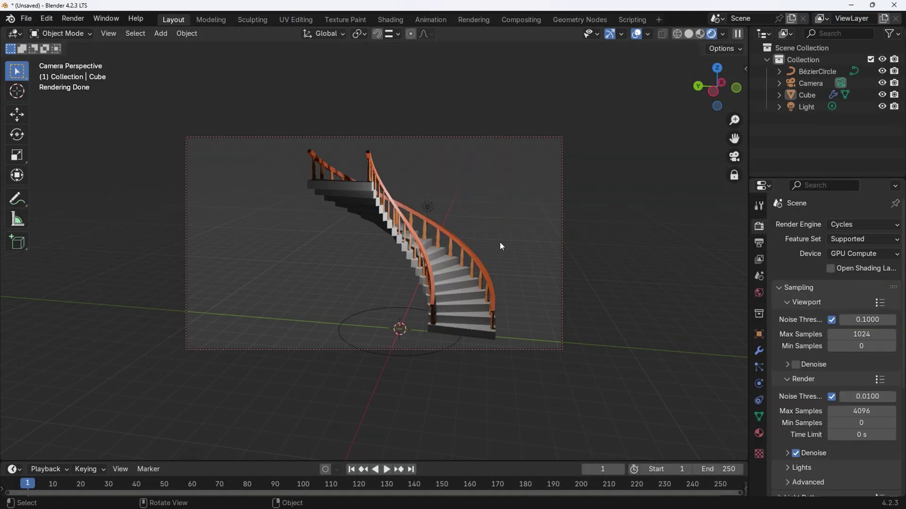
key(F12)
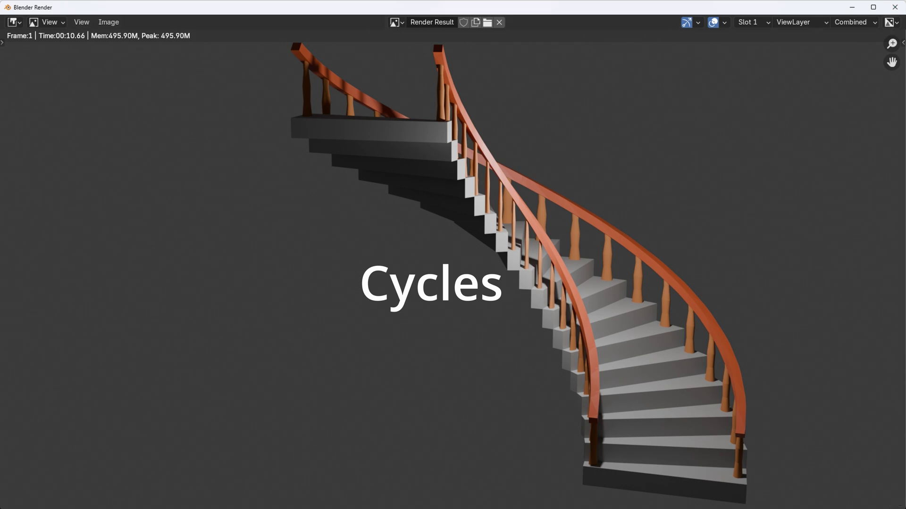